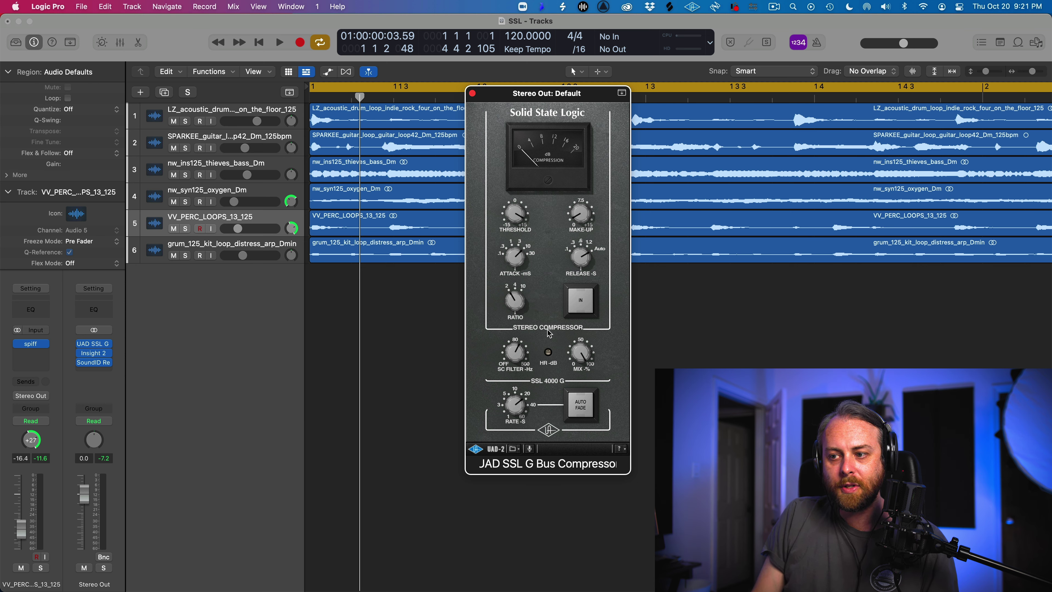
Play the song, switching the SSL compressor in and out several times, then stop with it engaged.
key("space")
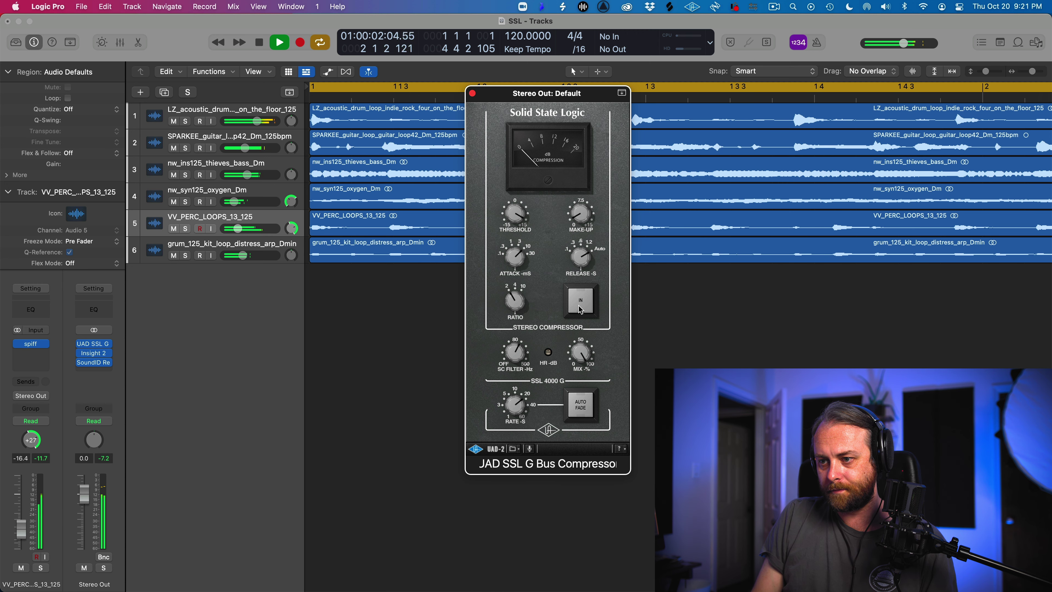
left_click(580, 301)
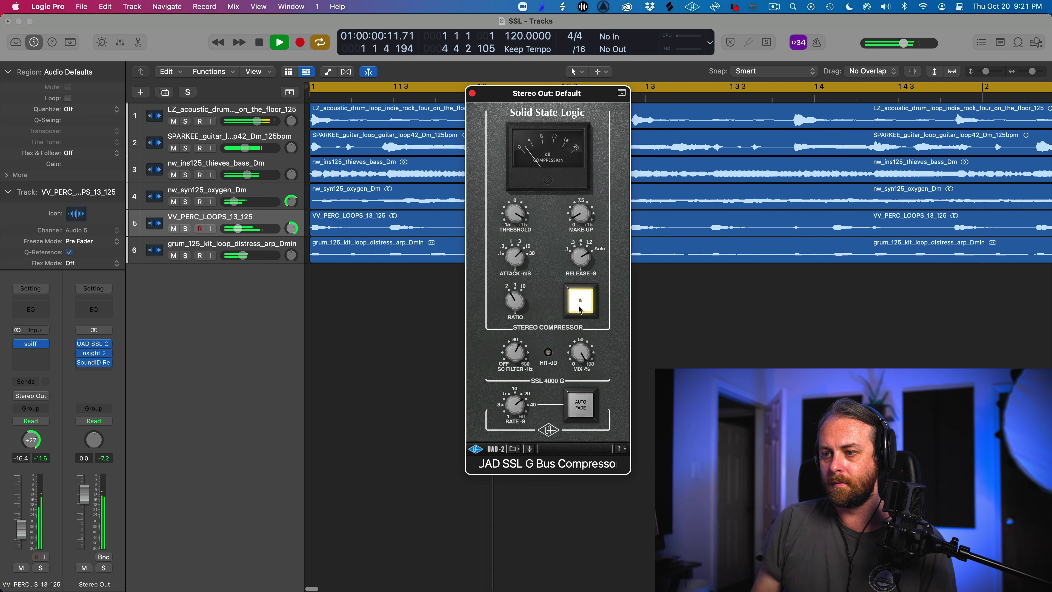
left_click(580, 307)
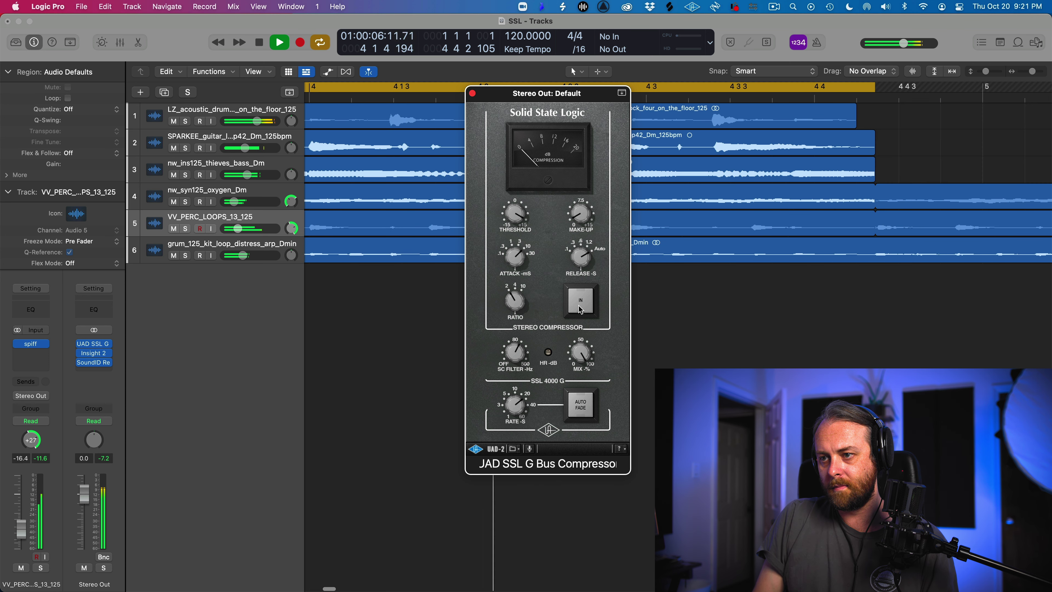
left_click(580, 302)
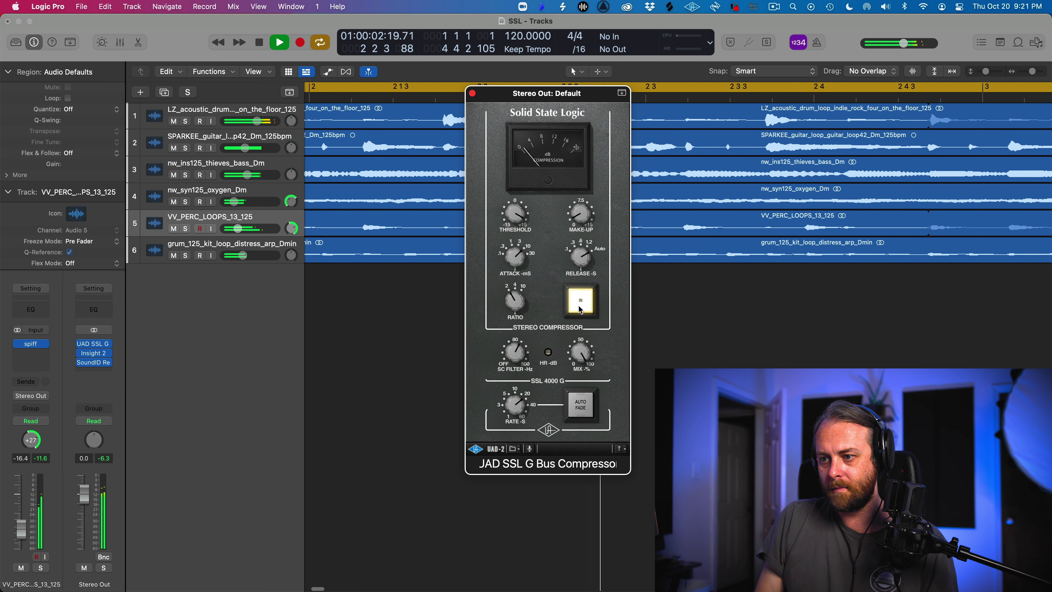
left_click(580, 306)
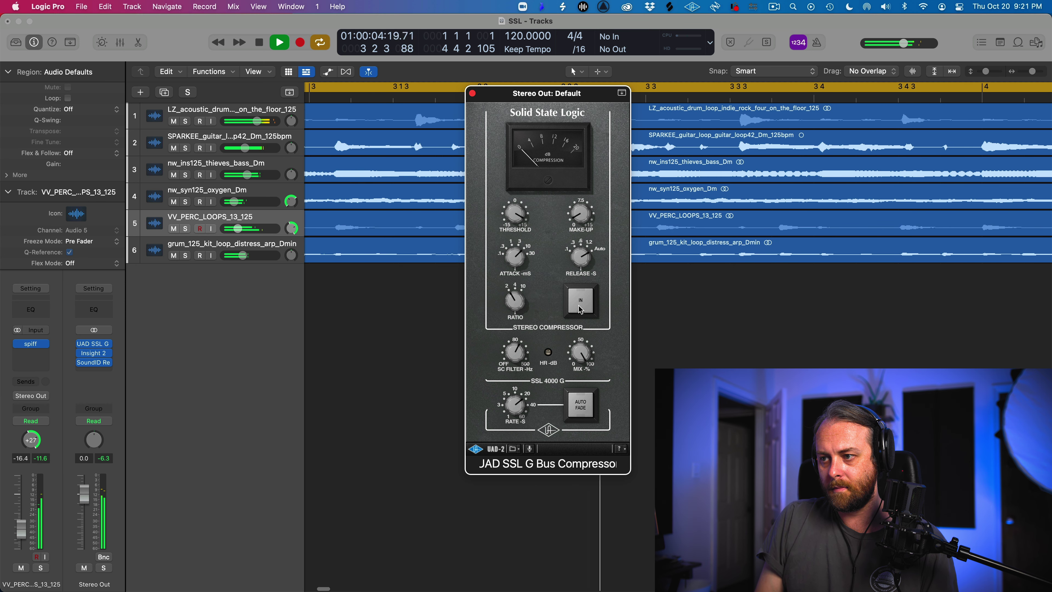
left_click(580, 306)
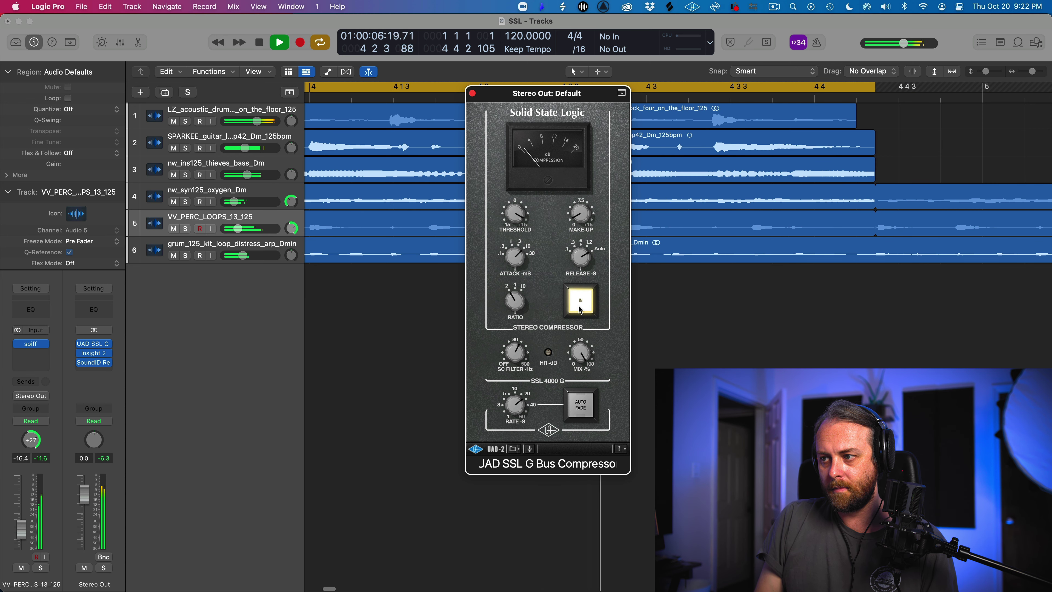
left_click(579, 310)
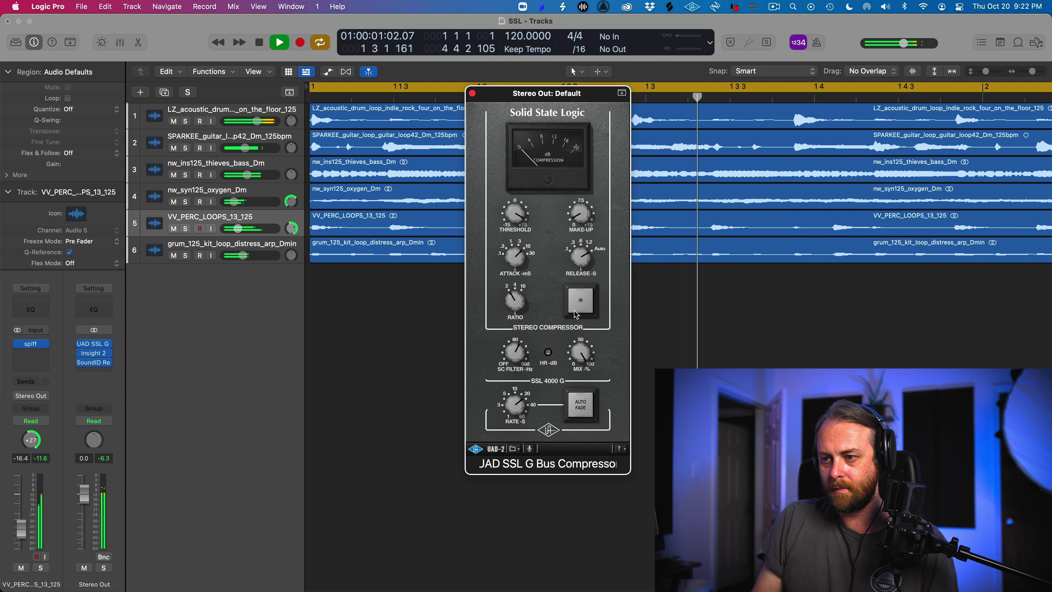
left_click(578, 313)
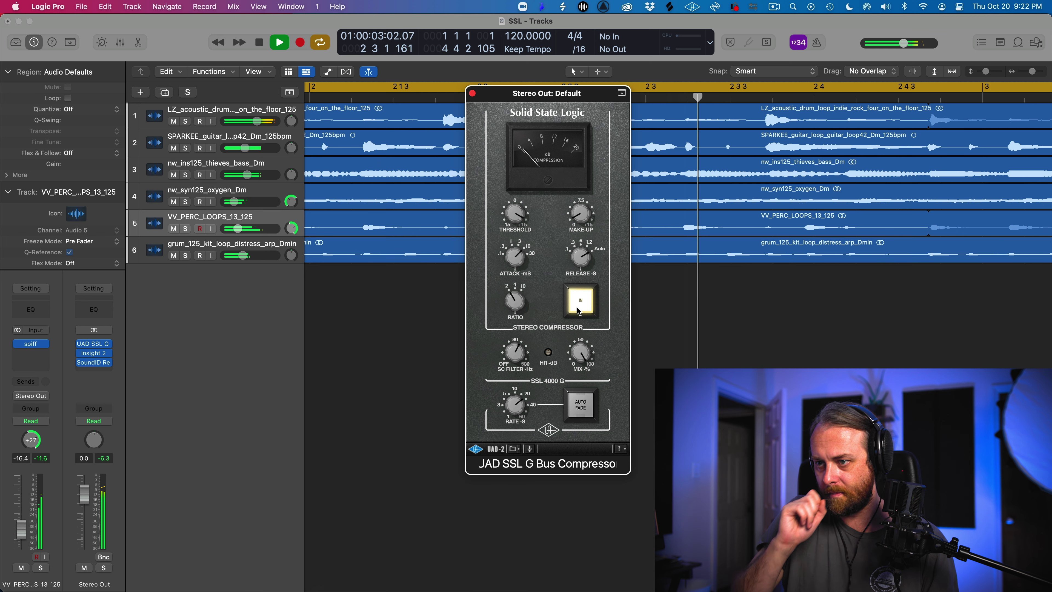
key("space")
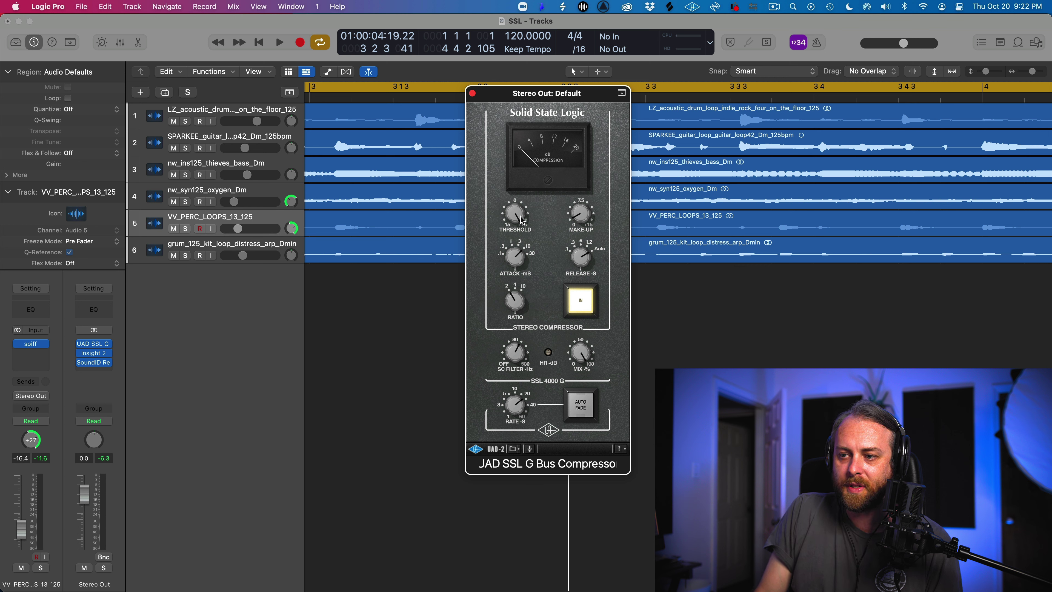
Restart playback from bar 1 and toggle the compressor off and on three times, then stop.
key("space")
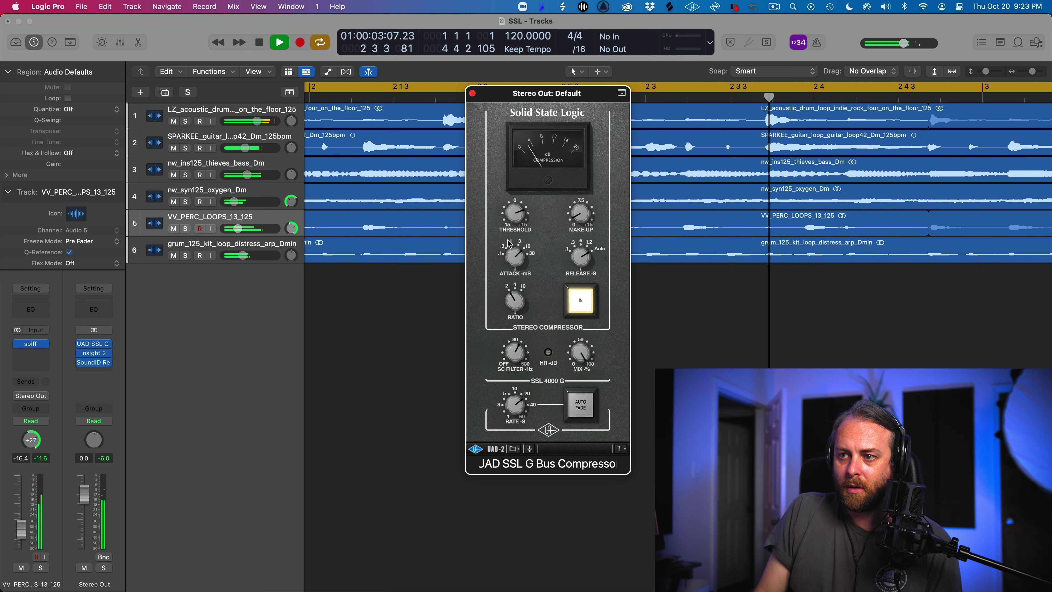
key("space")
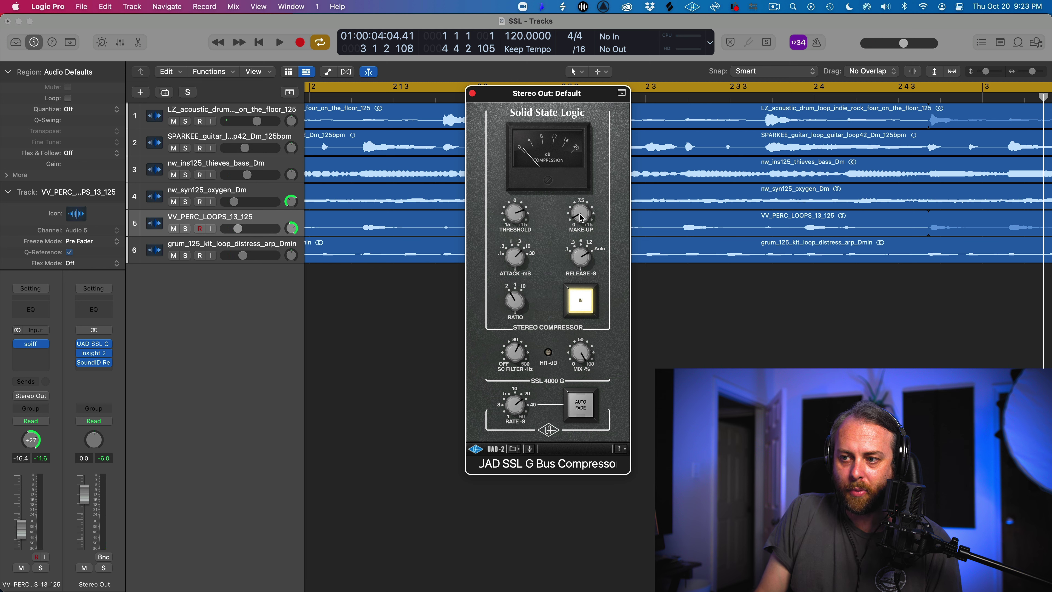
key("space")
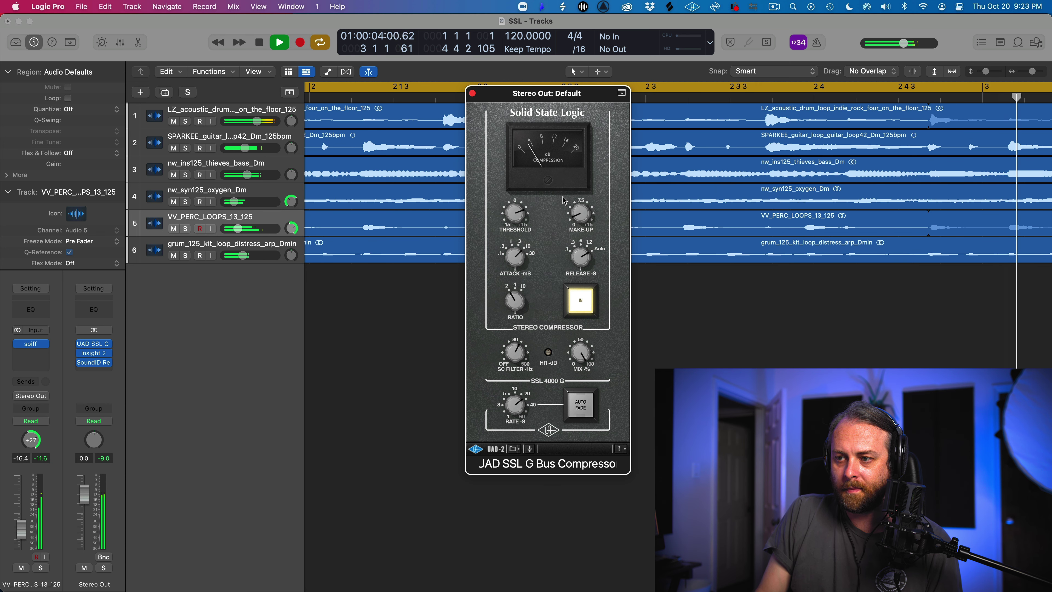
left_click(582, 300)
left_click(582, 300)
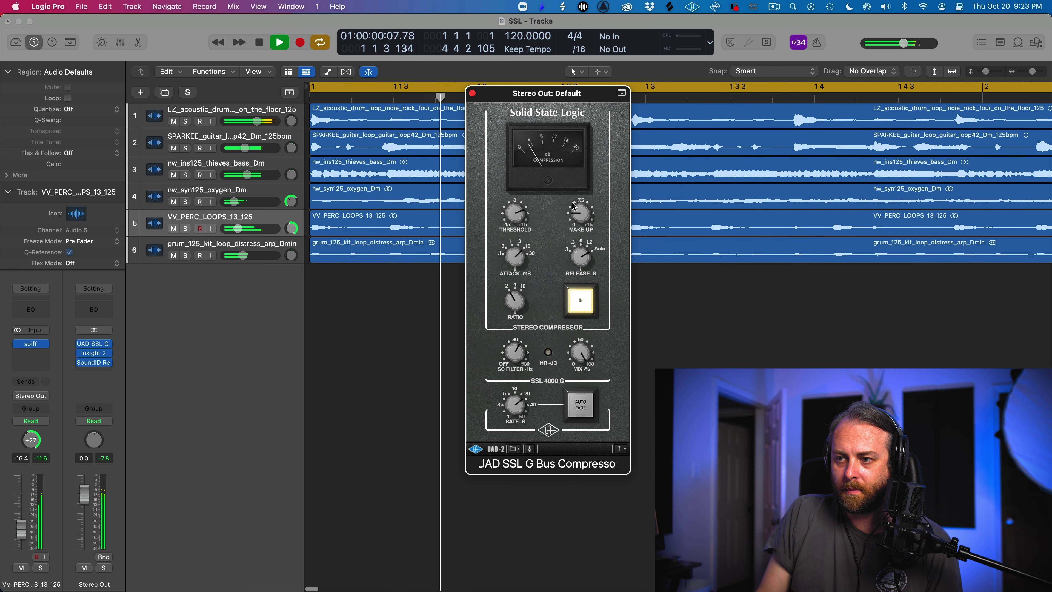
left_click(593, 307)
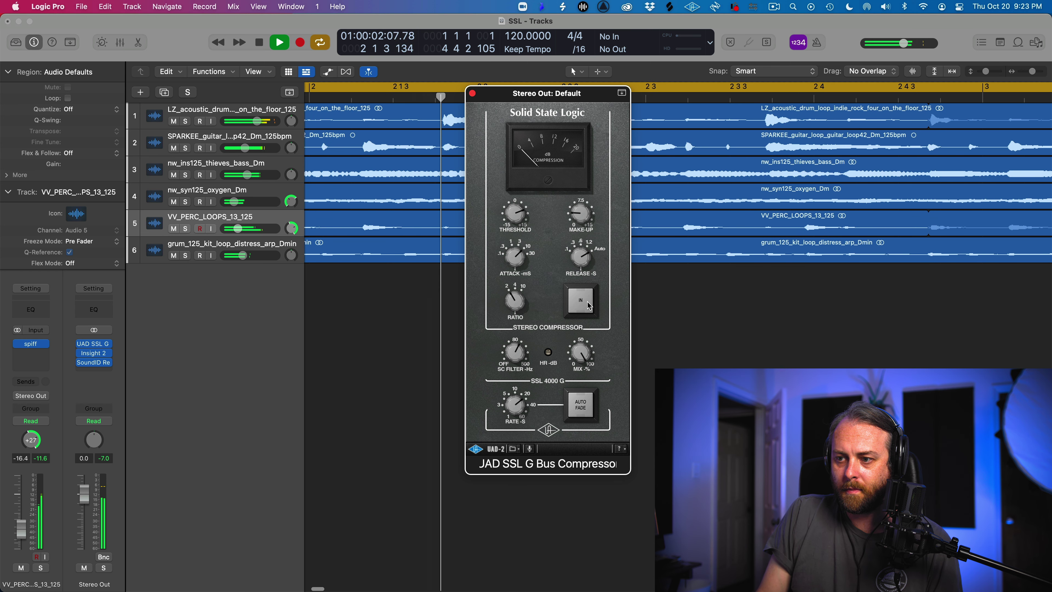
left_click(589, 305)
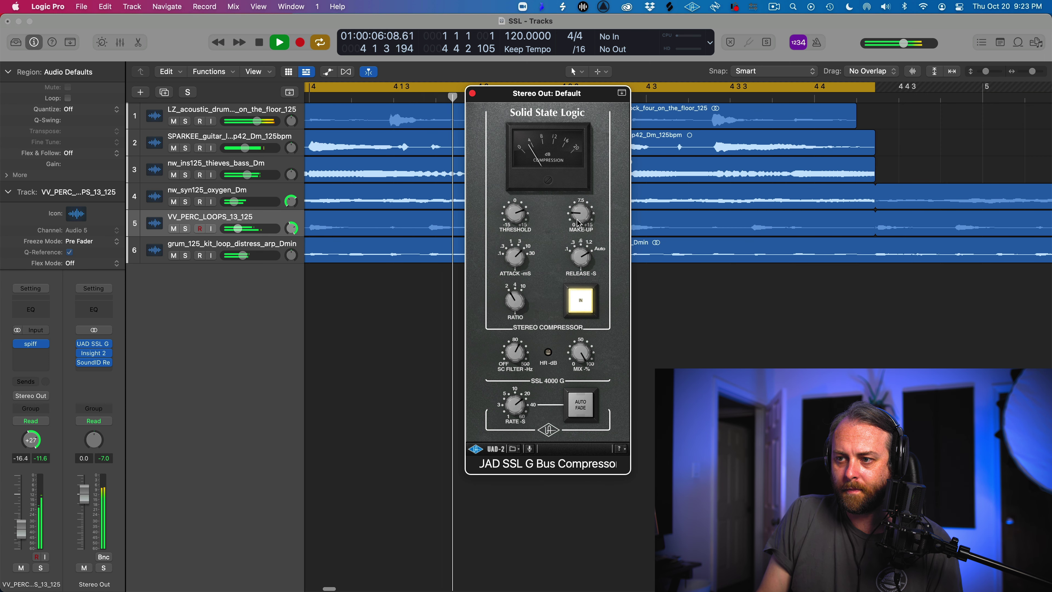
left_click(579, 294)
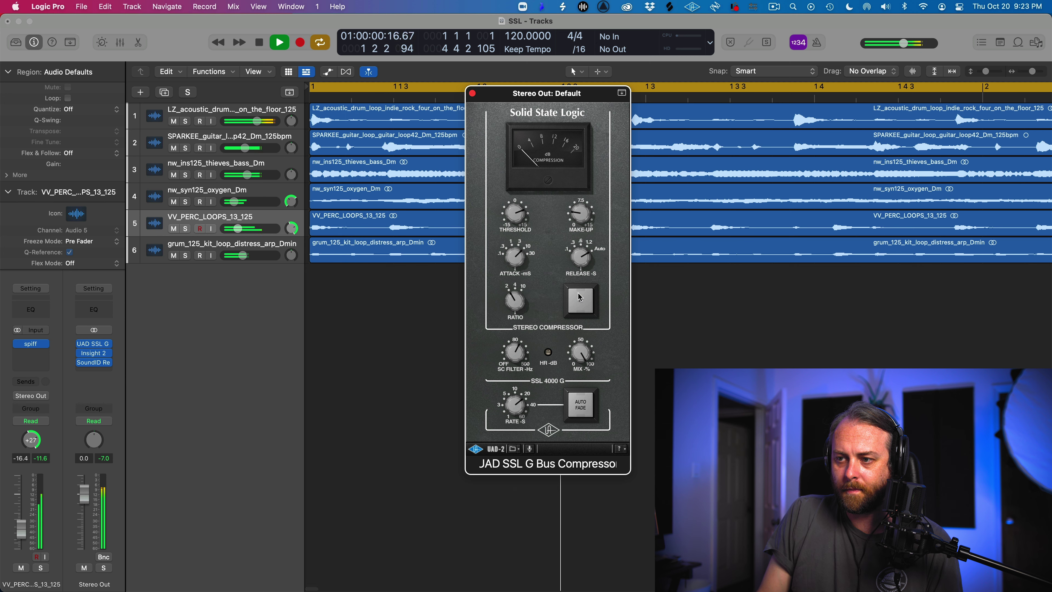
left_click(580, 297)
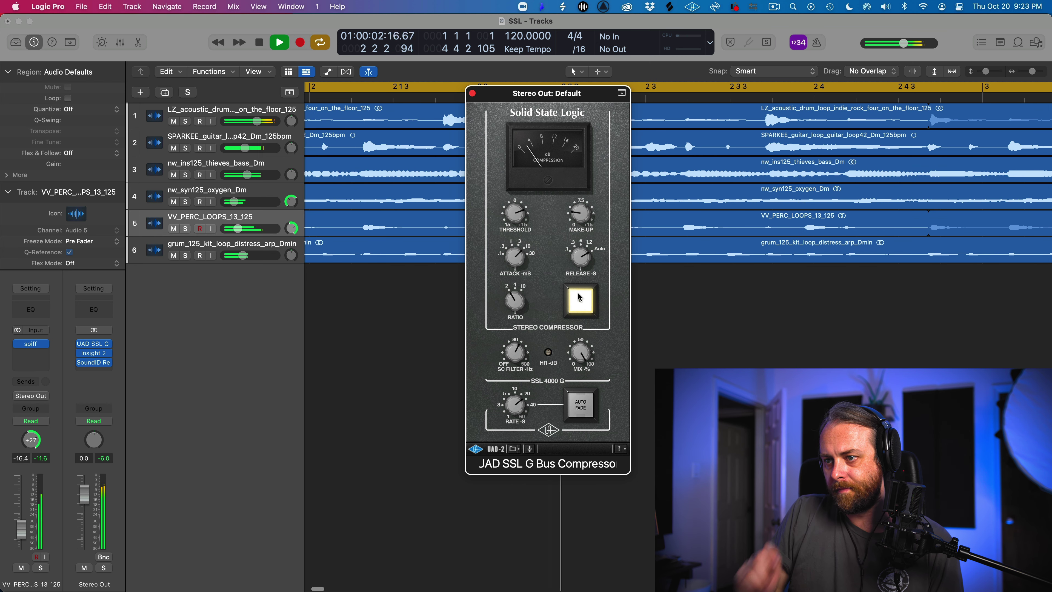
key("space")
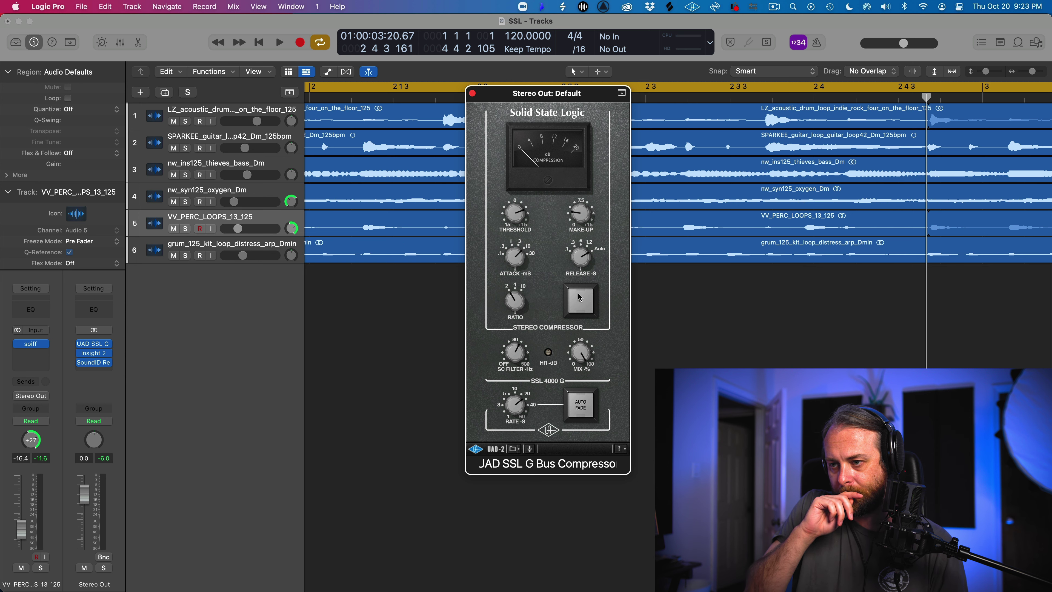
Start playback from bar 1 with the compressor section switched out.
key("space")
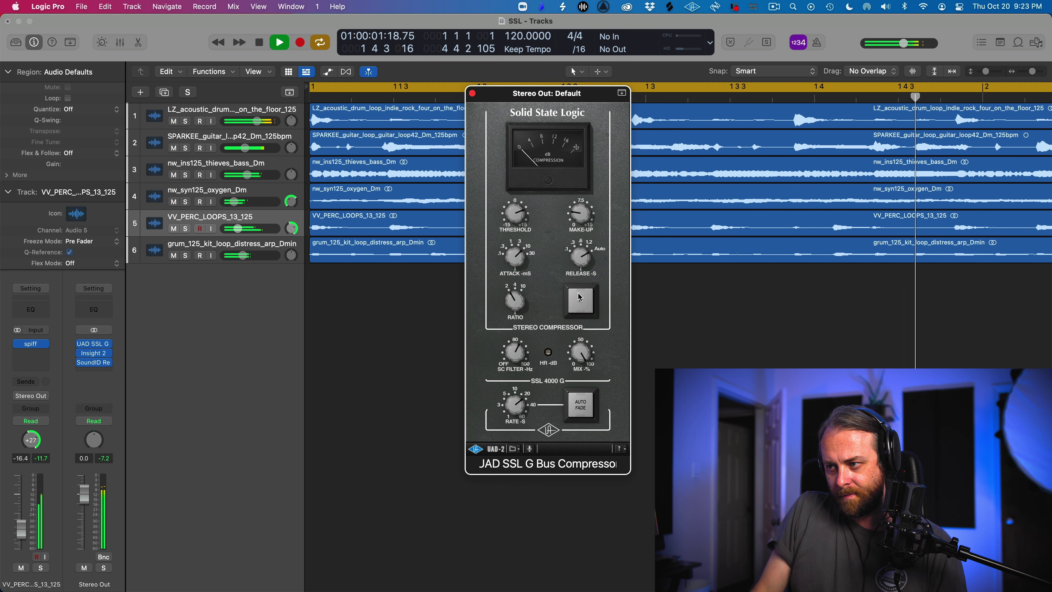
Toggle the compressor's IN switch five times during playback, ending engaged, then stop playback.
left_click(579, 297)
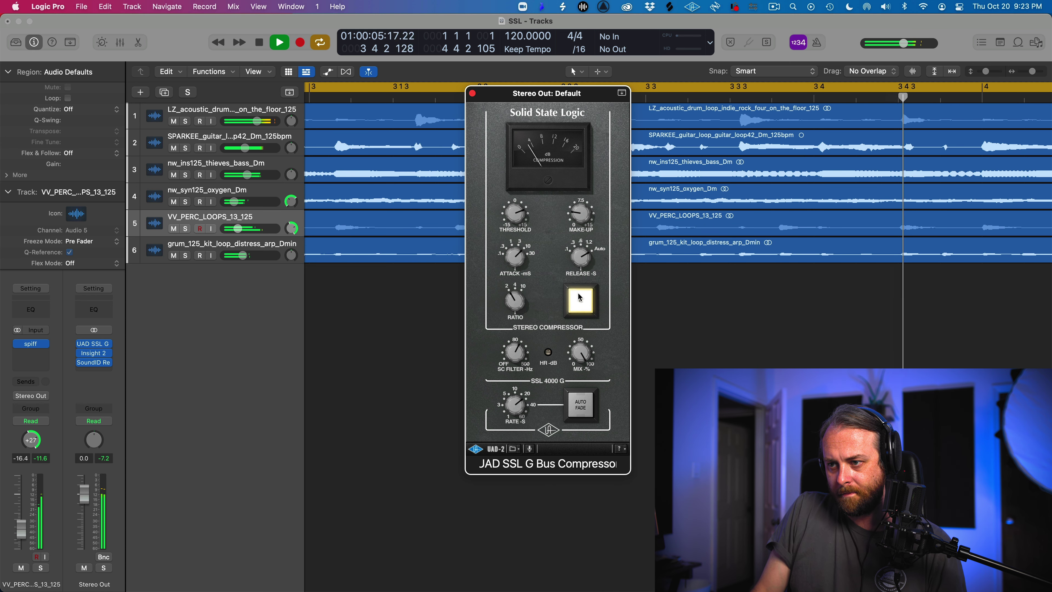
left_click(579, 297)
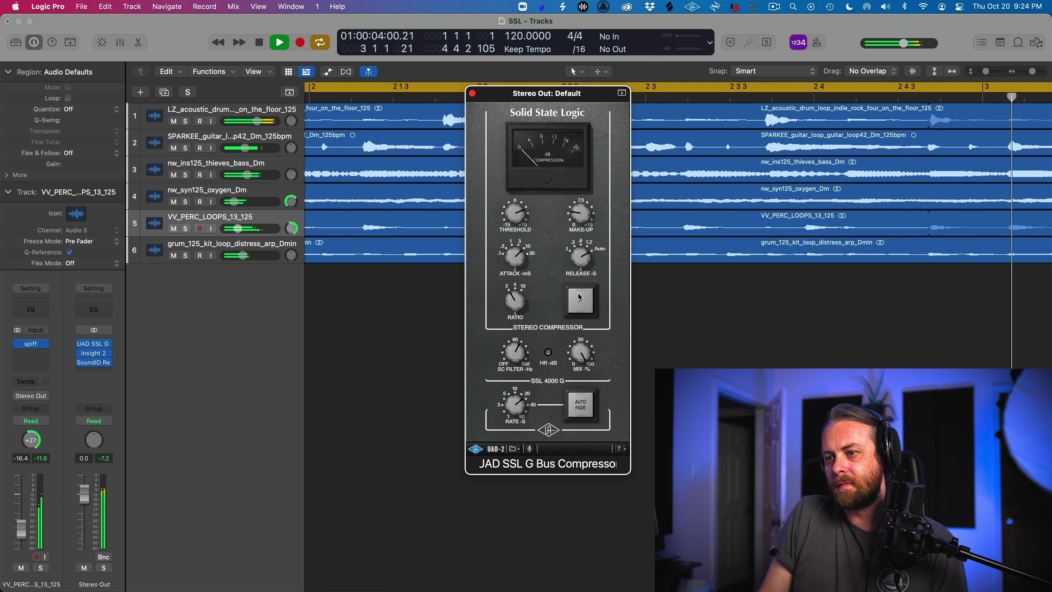
left_click(580, 297)
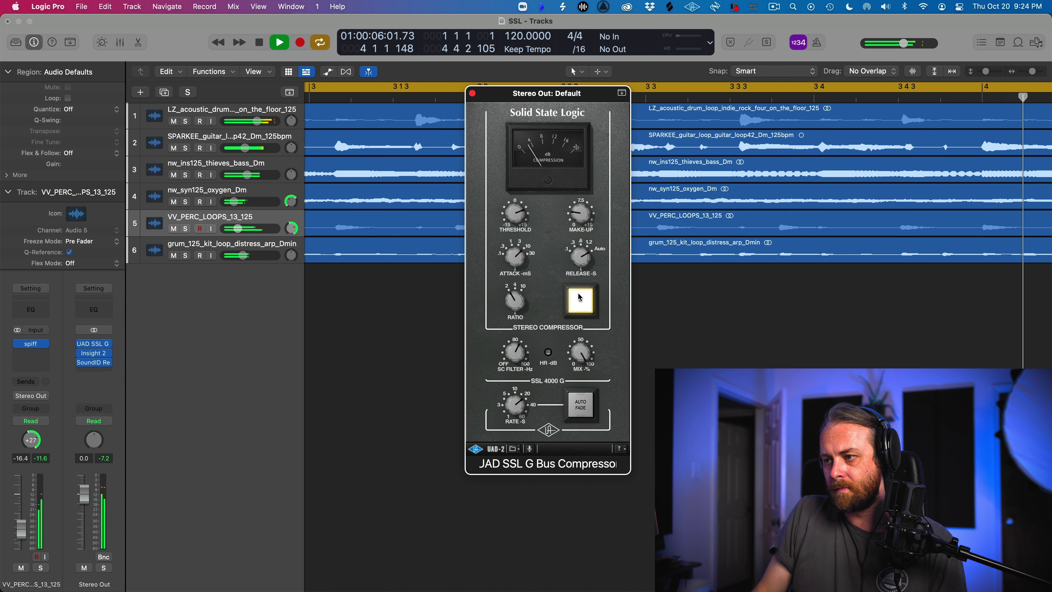
left_click(579, 296)
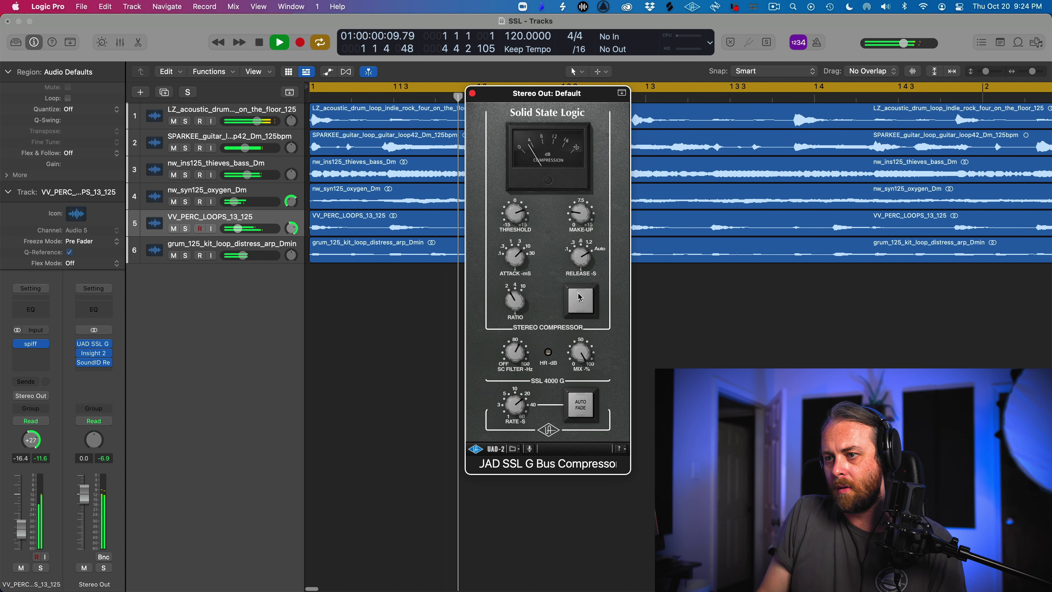
left_click(579, 297)
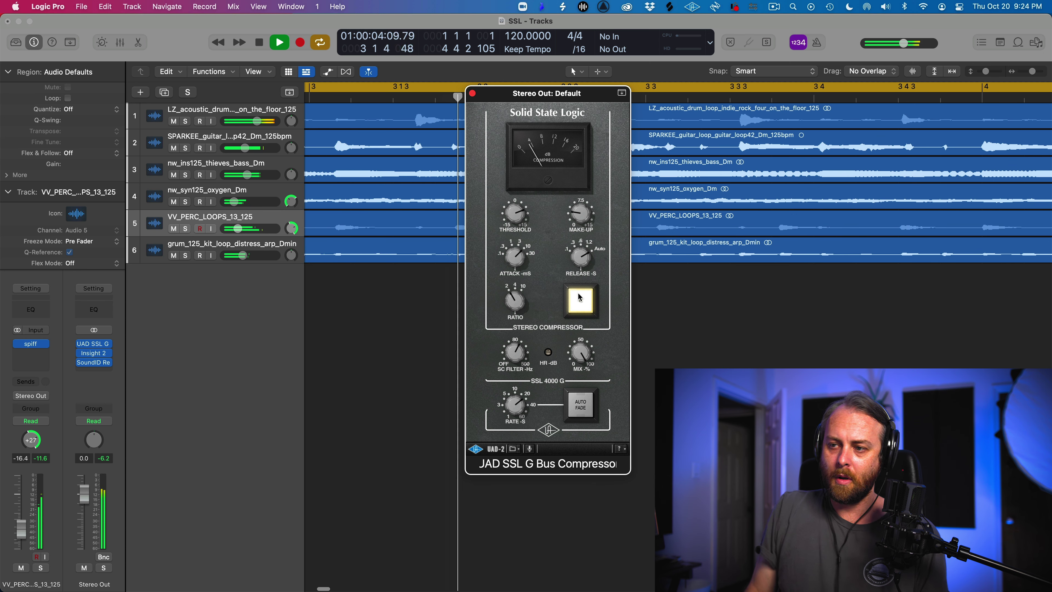
key("space")
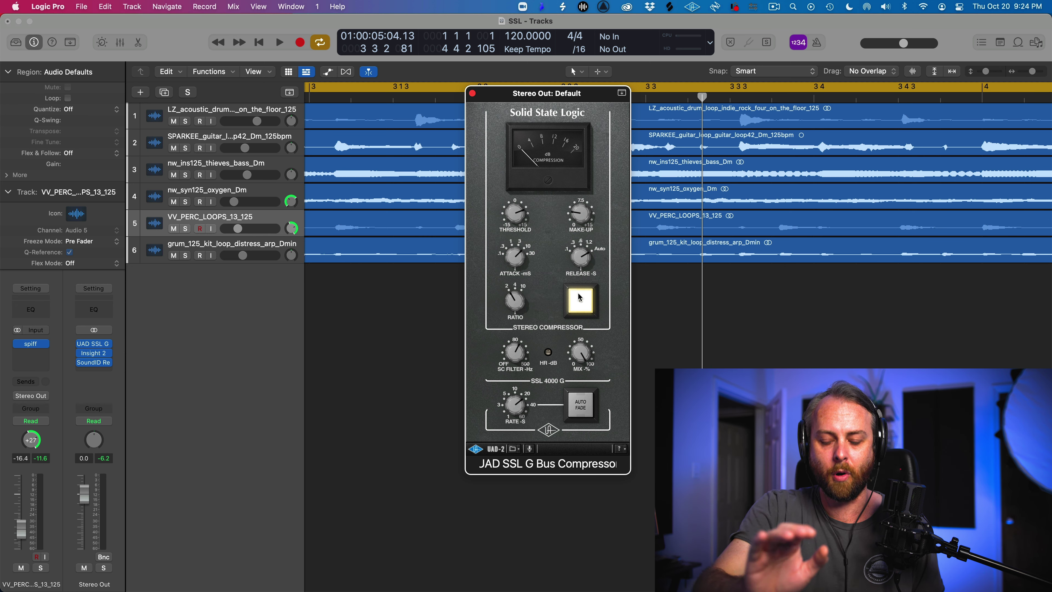
Play the full mix from the project start, bypassing and re-engaging the compressor twice, then stop.
key("Return")
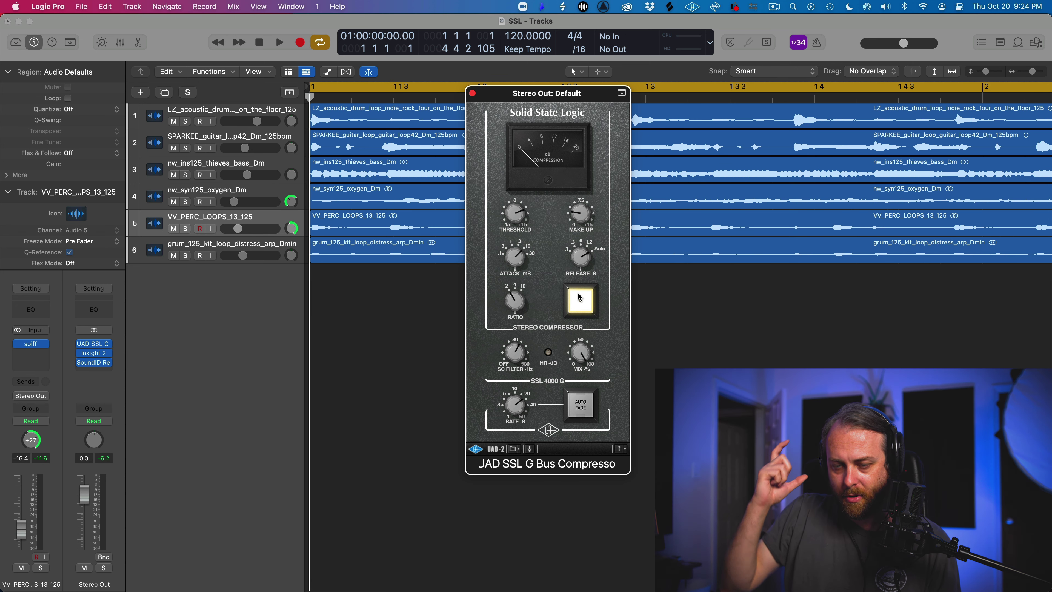
key("space")
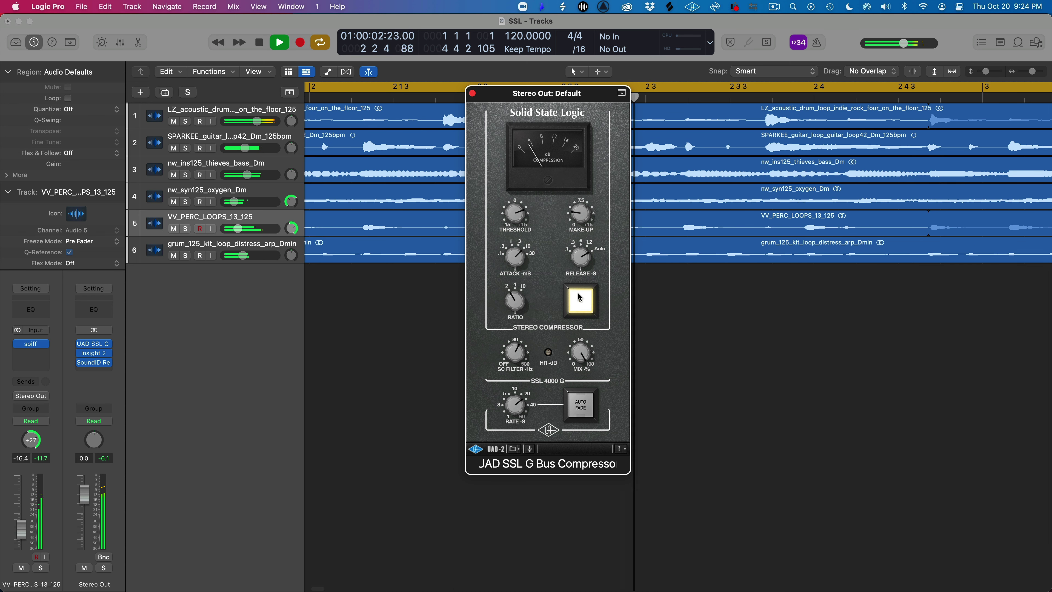
left_click(580, 299)
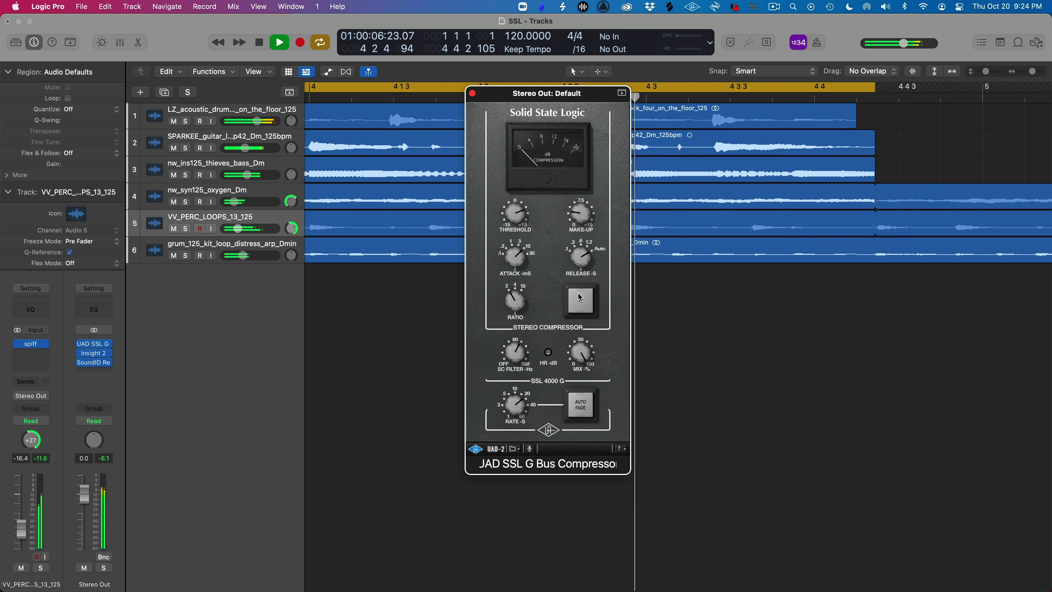
left_click(580, 299)
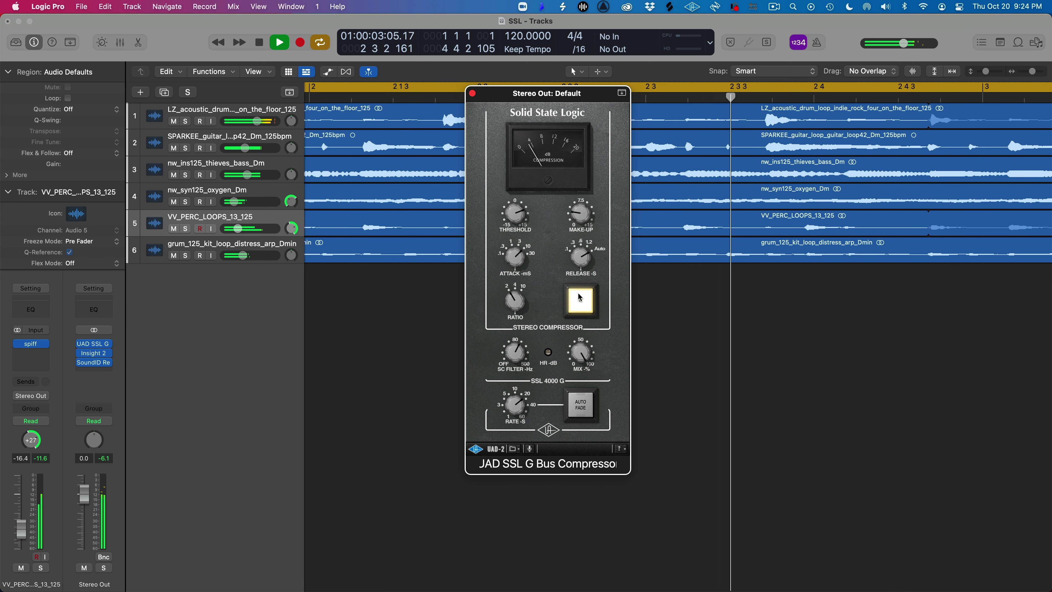
left_click(580, 299)
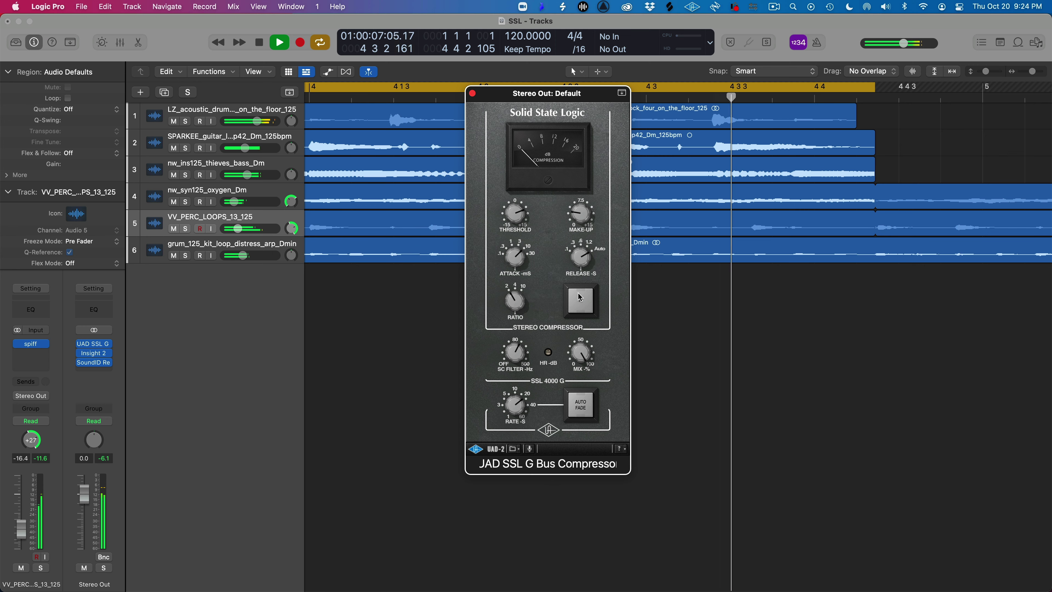
left_click(580, 298)
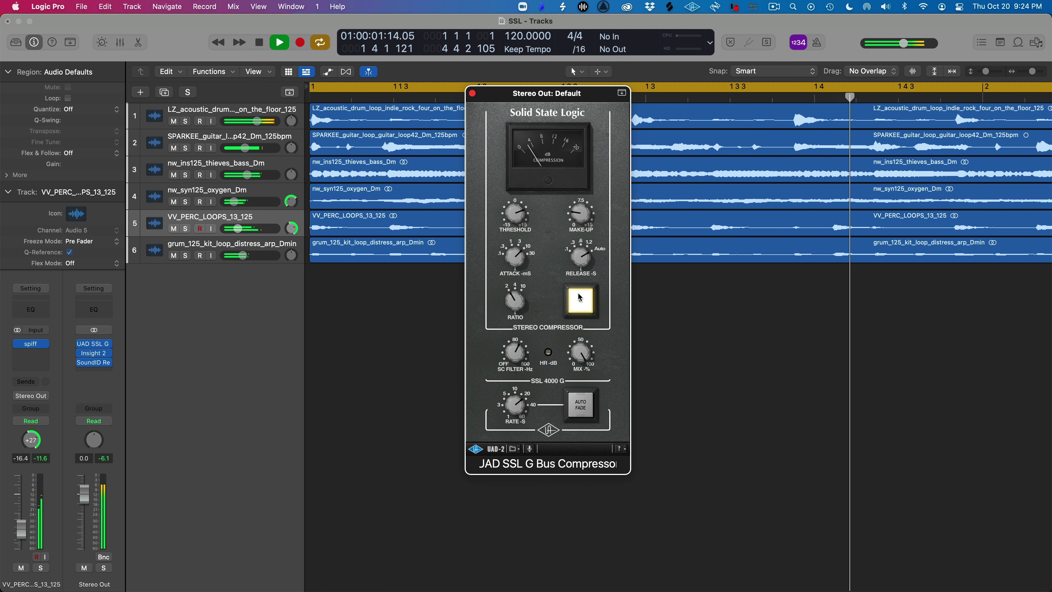
key("space")
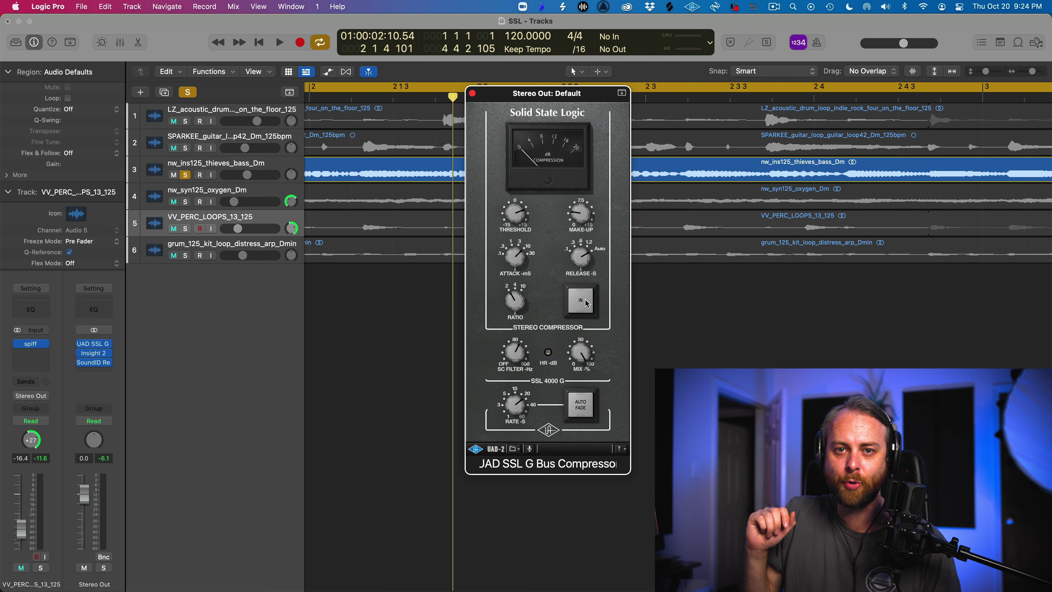
Play the soloed bass, switching the compressor in, out and back in, then stop.
key("space")
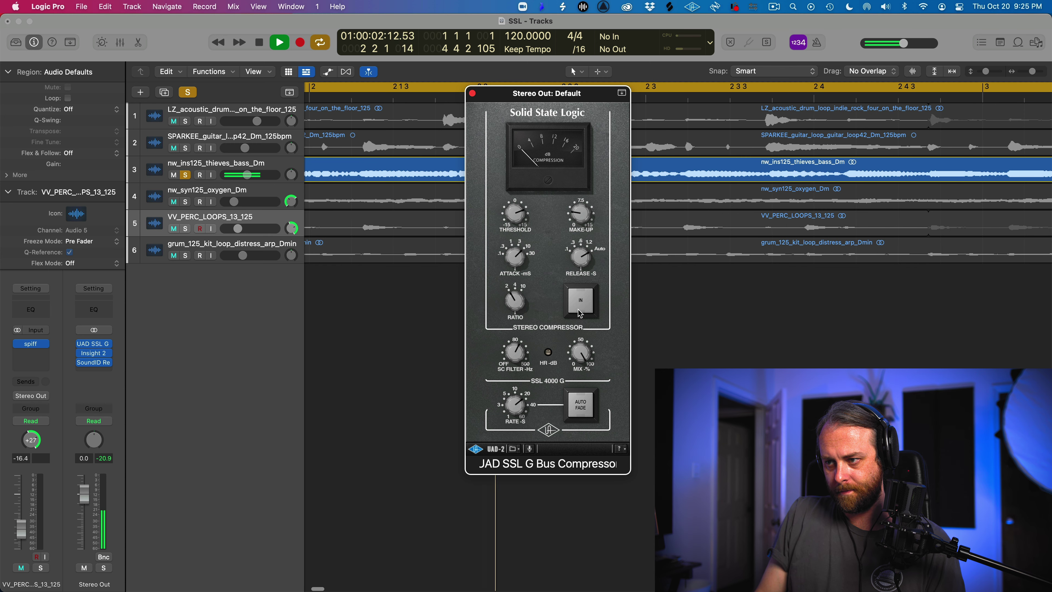
left_click(579, 311)
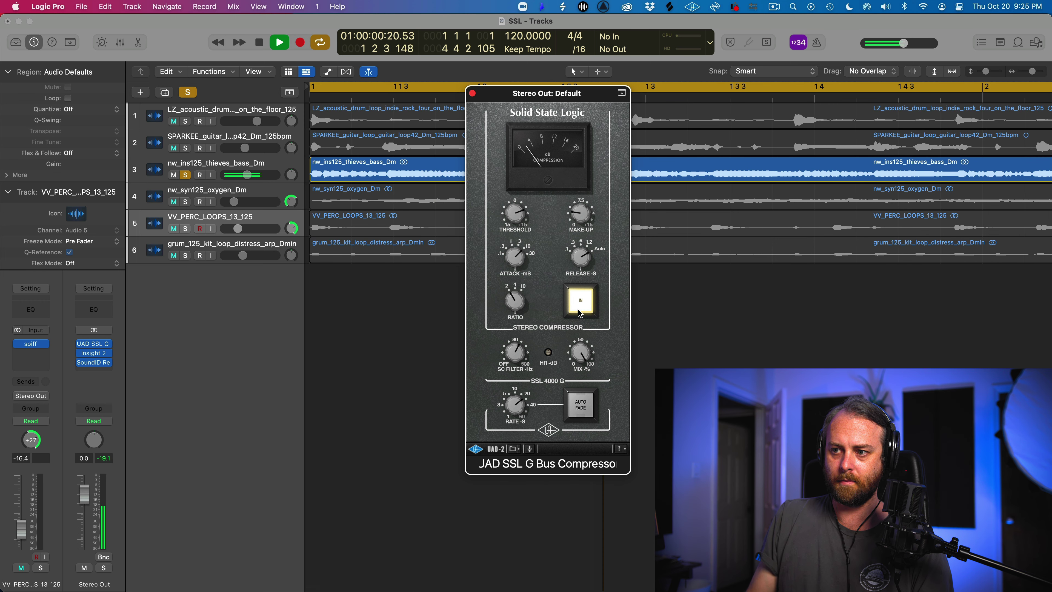
left_click(579, 312)
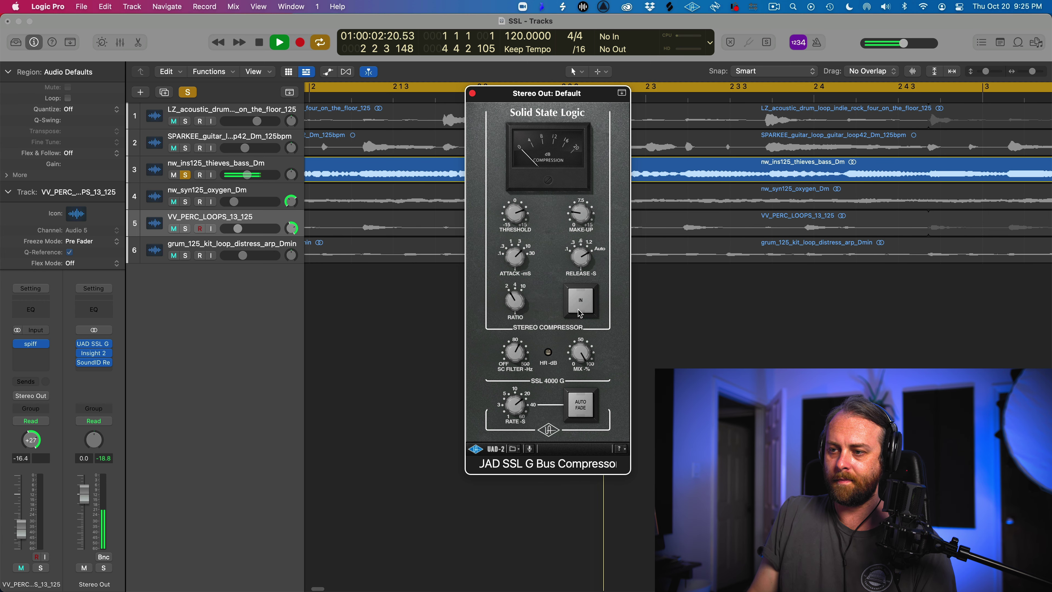
left_click(580, 312)
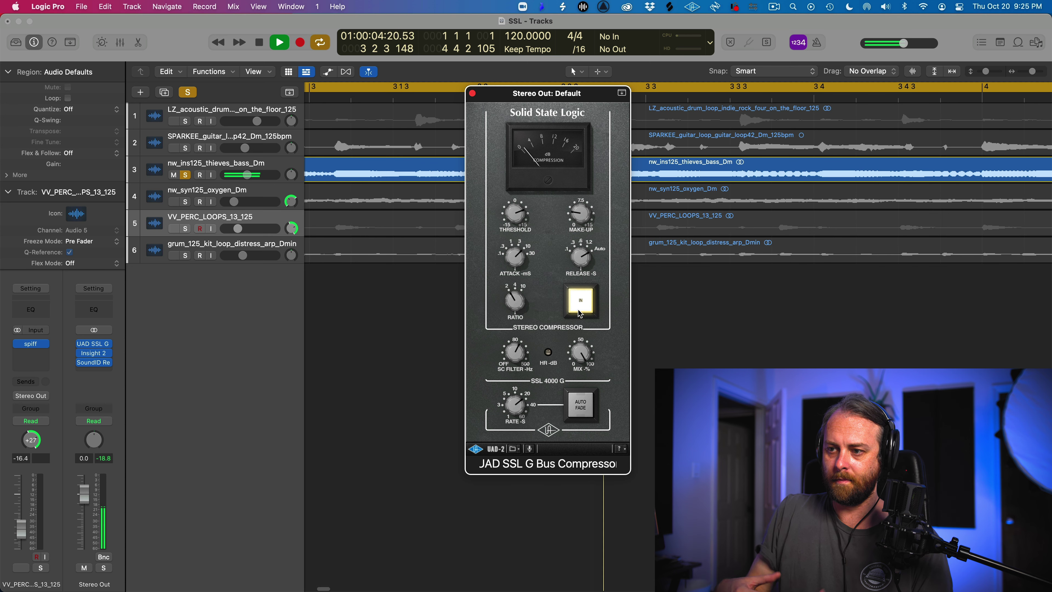
key("space")
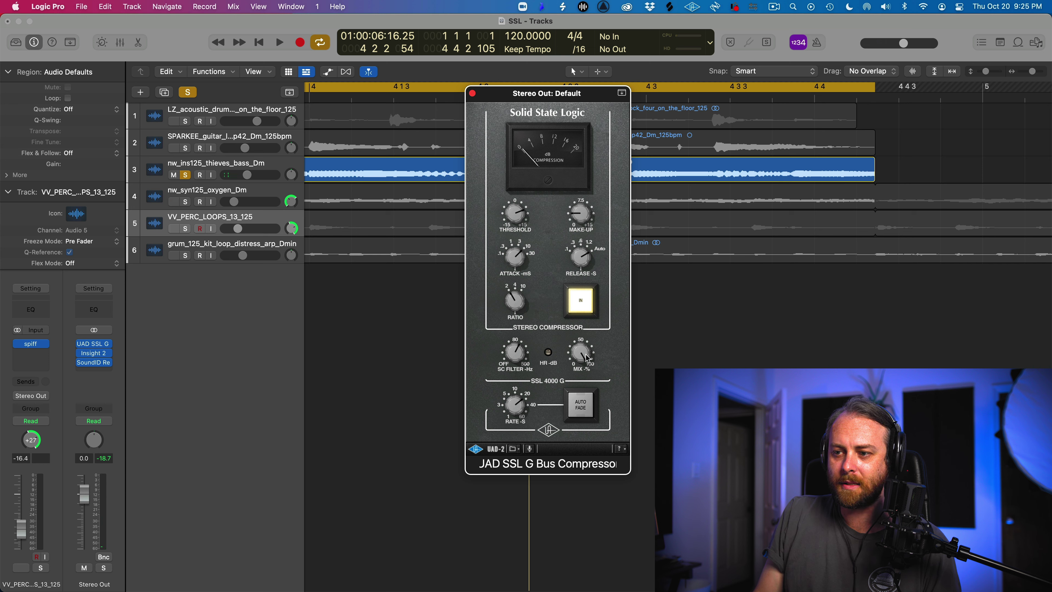
Restart the bass from bar 1 and toggle the compressor on, off and on again.
left_click(582, 306)
key("space")
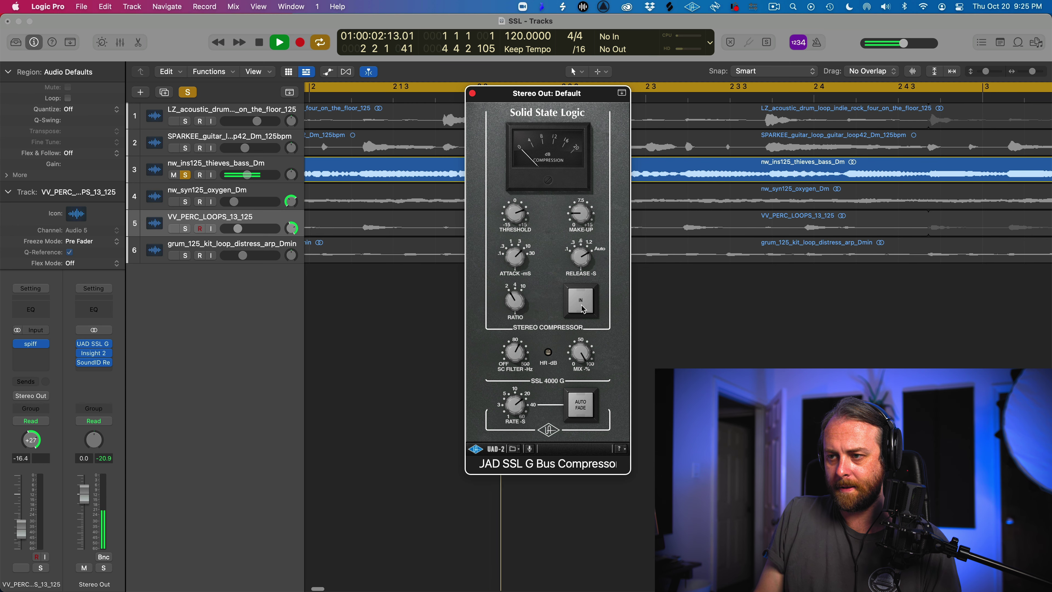
left_click(581, 307)
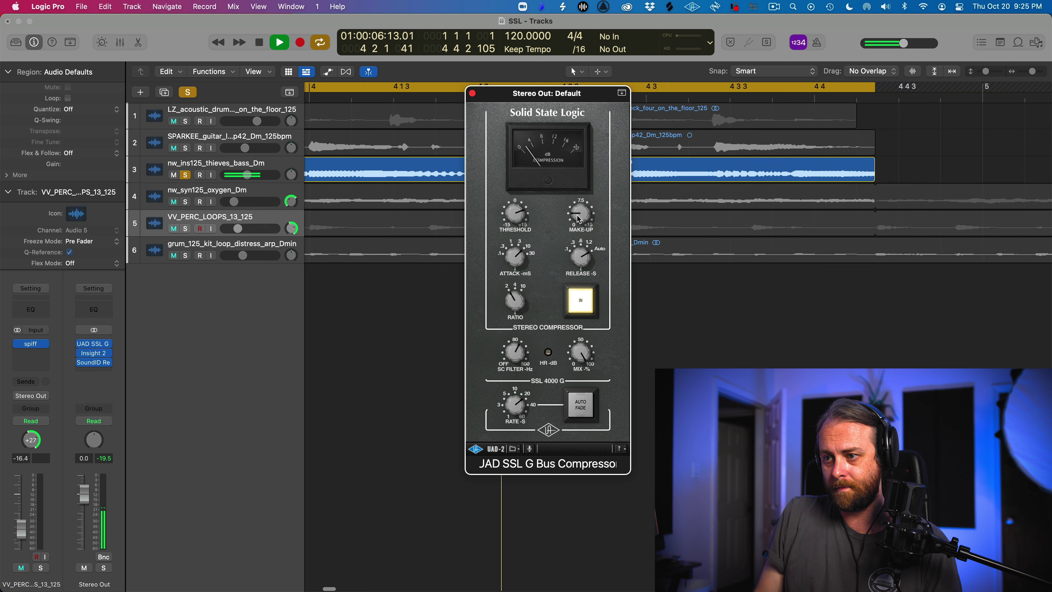
left_click(585, 299)
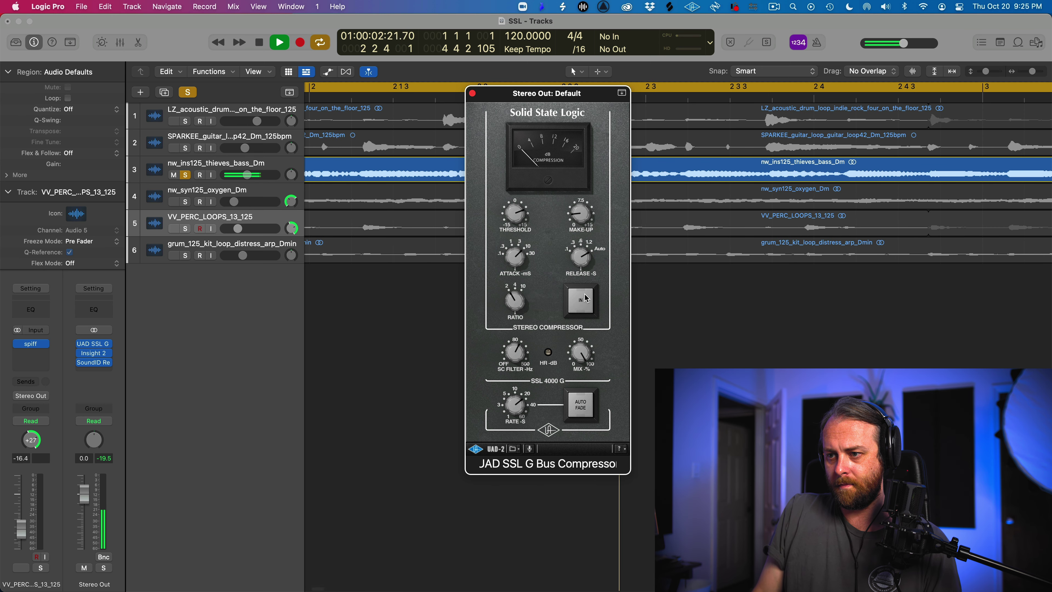
left_click(585, 299)
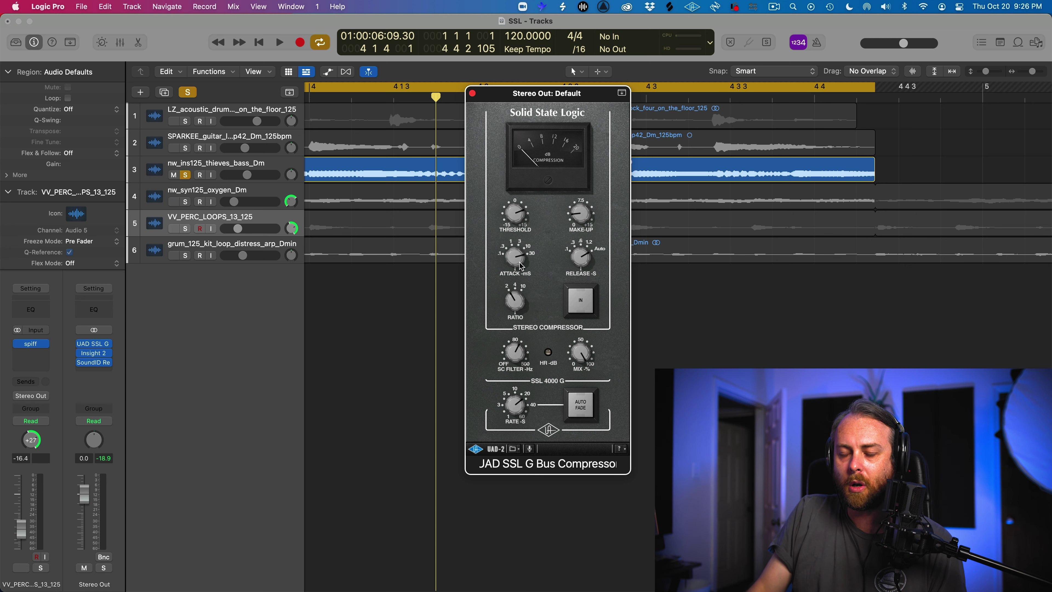
During playback, unsolo nw_ins125_thieves_bass_Dm, engage the compressor on the full mix, then stop.
key("space")
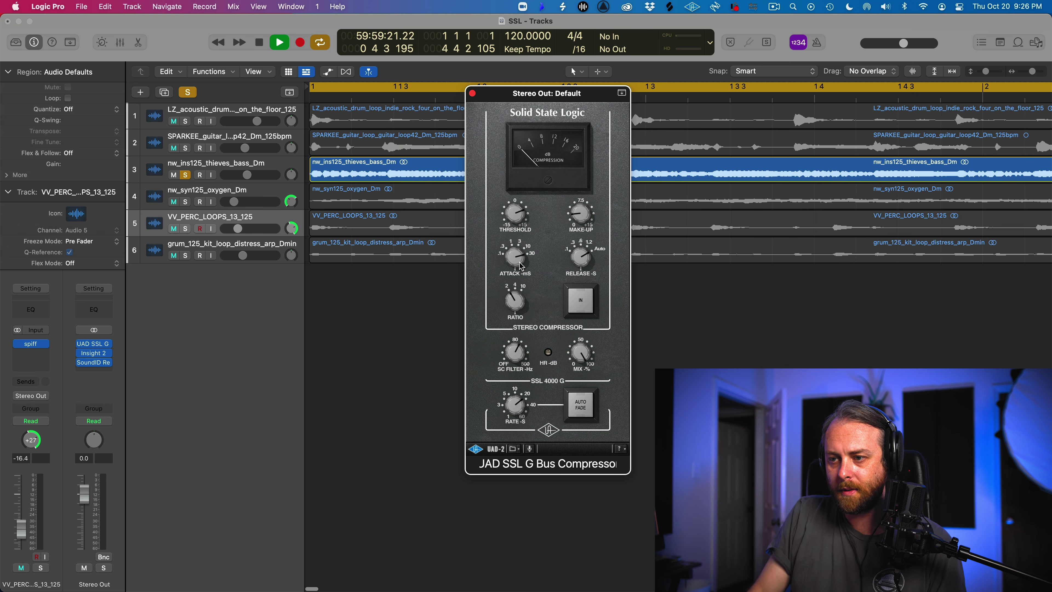
left_click(186, 175)
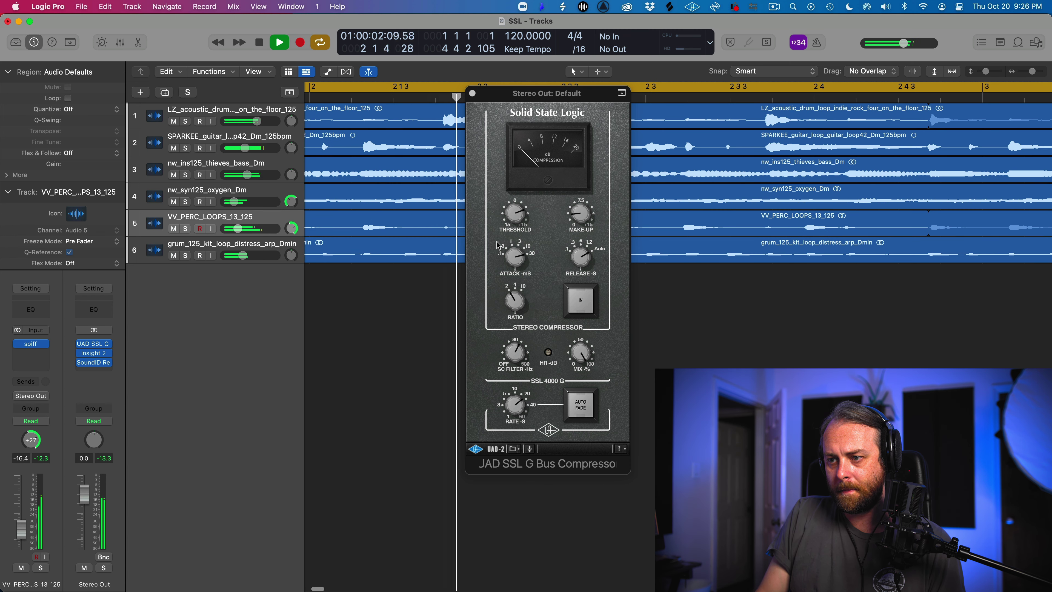
left_click(514, 260)
left_click(581, 300)
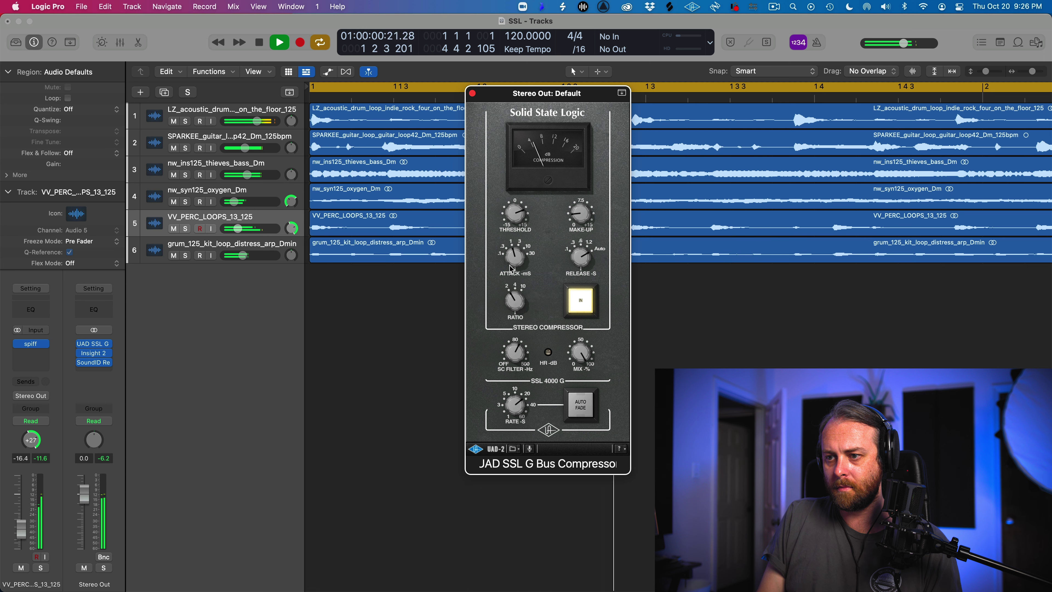
key("space")
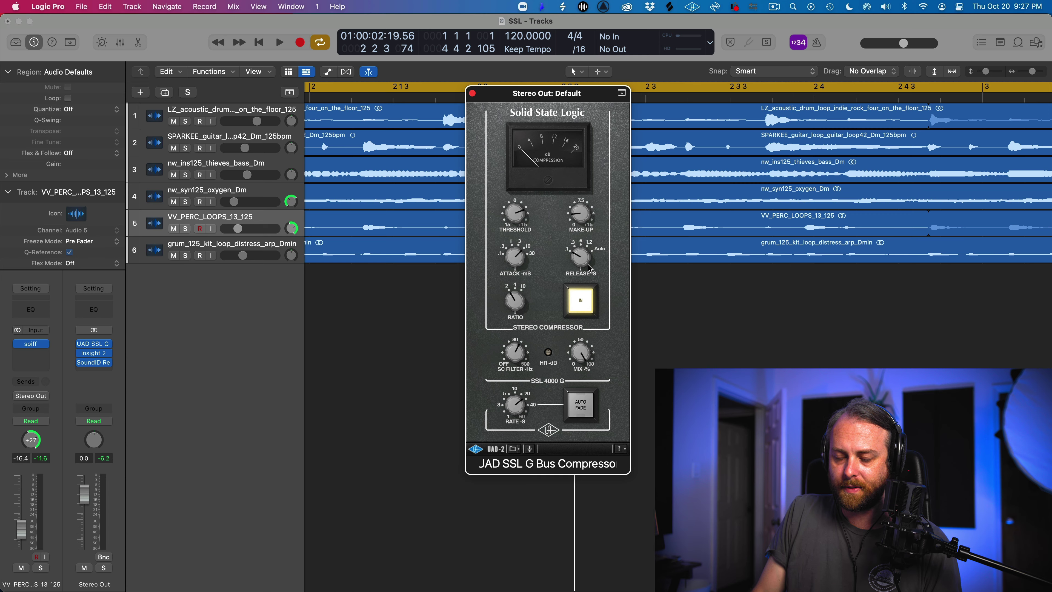
Play the full mix from the beginning through the engaged G Bus Compressor, then stop.
key("space")
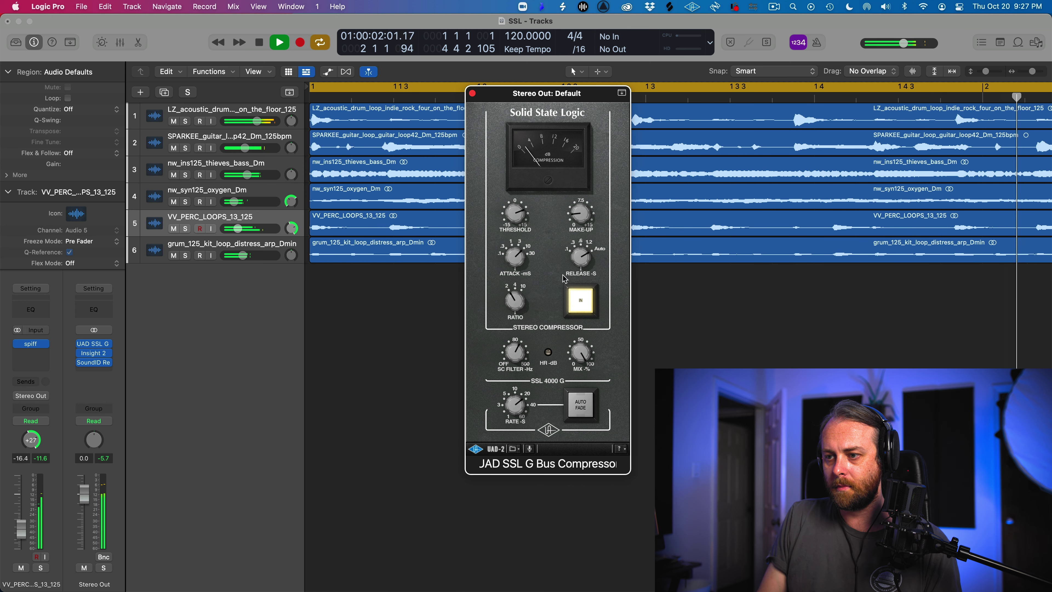
key("space")
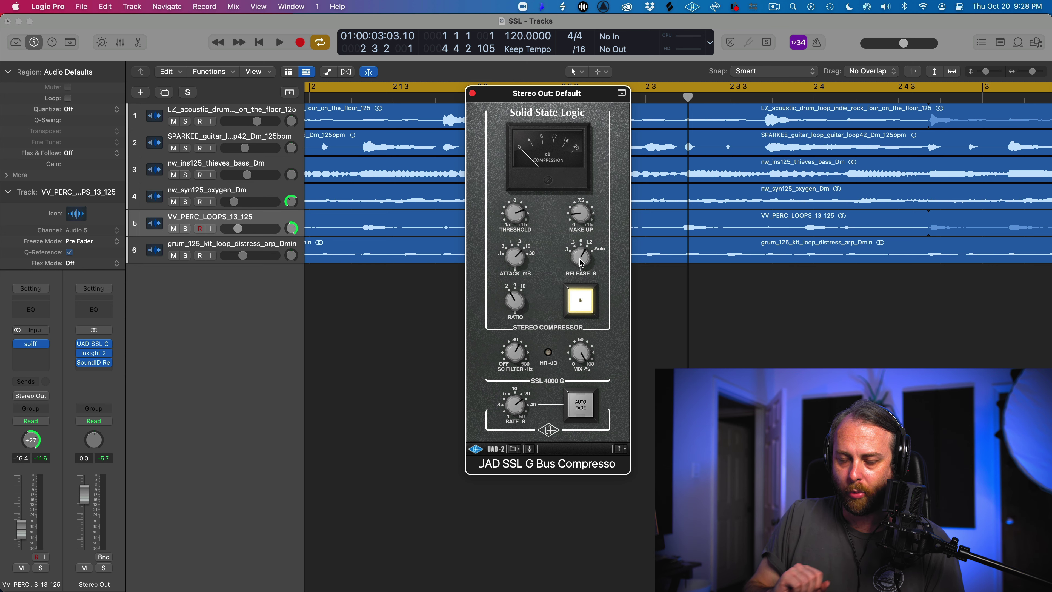
Play the compressed mix again from the start and stop it near bar 2.
key("space")
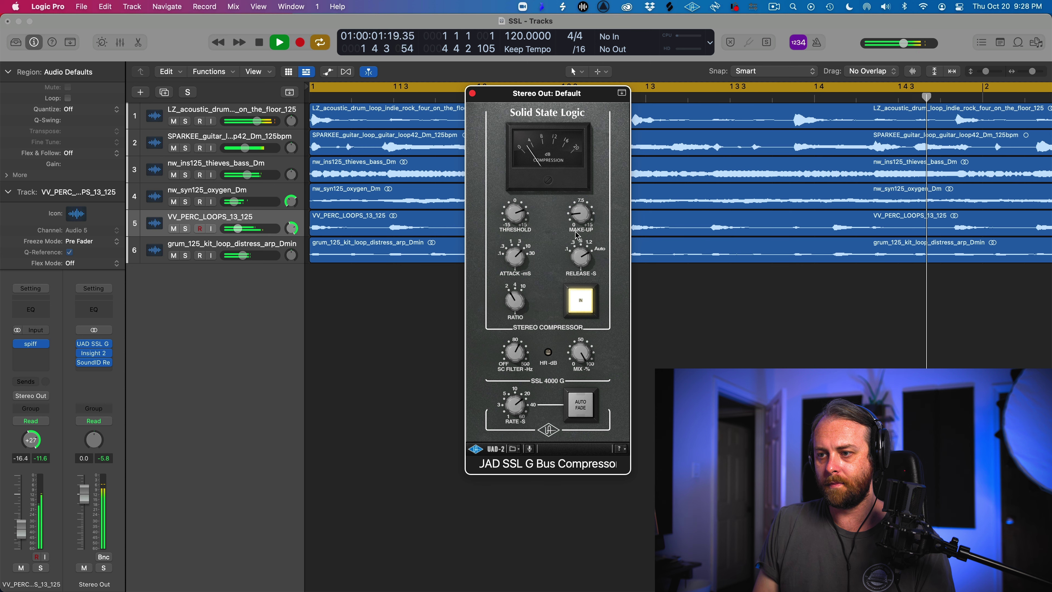
key("space")
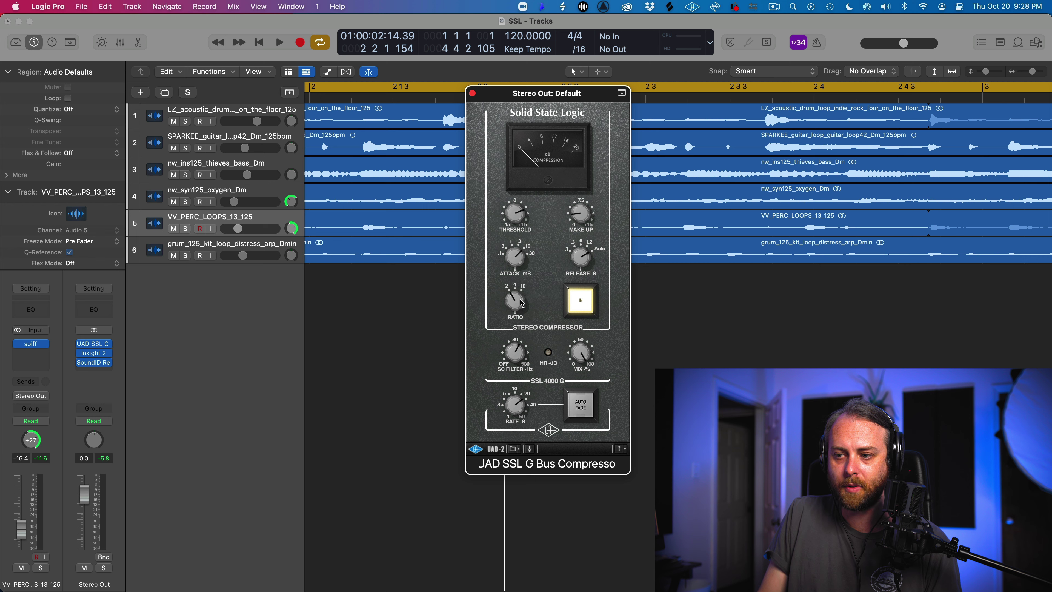
Start the mix playing from bar 1 with the UAD SSL G Bus Compressor engaged.
key("space")
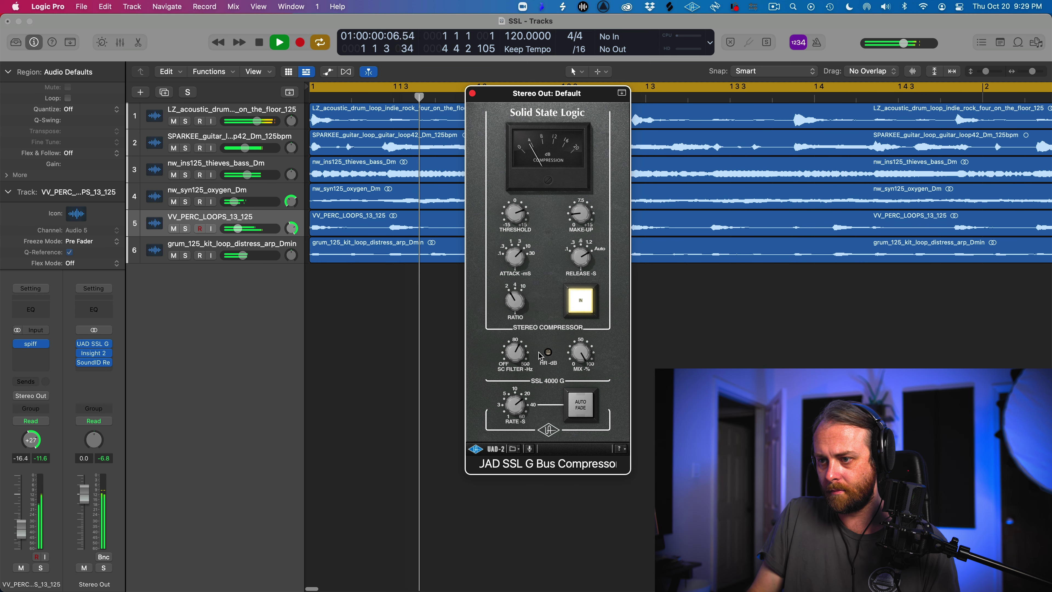
Stop the mix, then restart it from the top so the compression meter moves.
key("space")
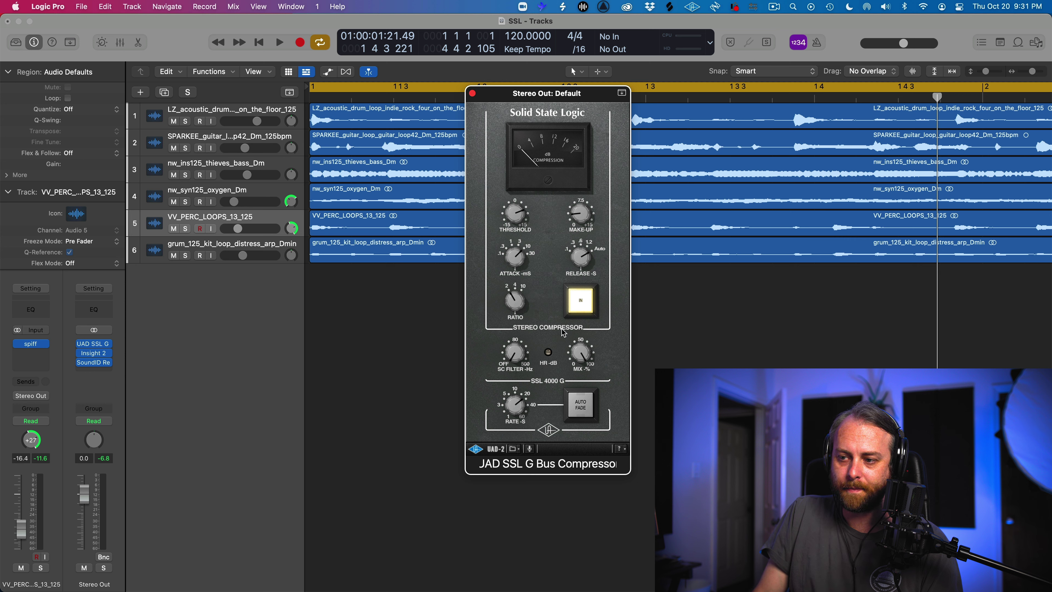
key("space")
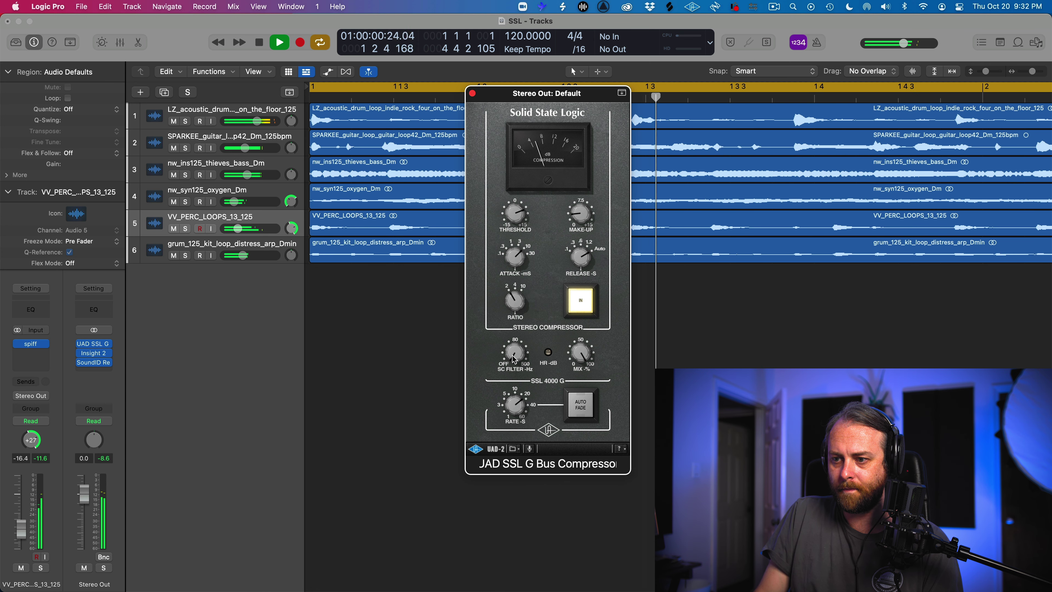
Stop and restart the mix twice, auditioning bars 1–3 through the compressor.
key("space")
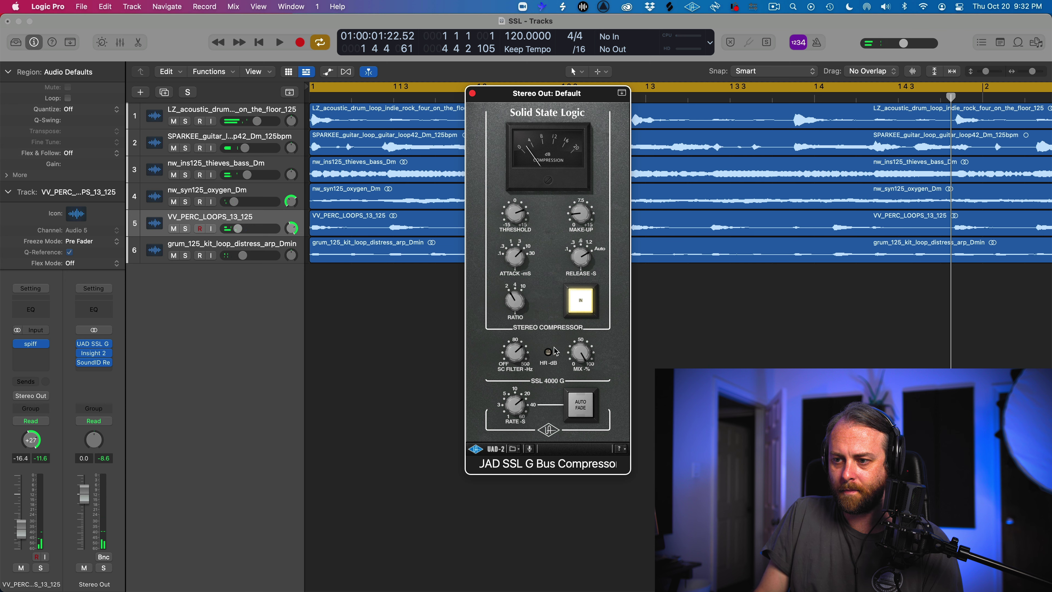
key("space")
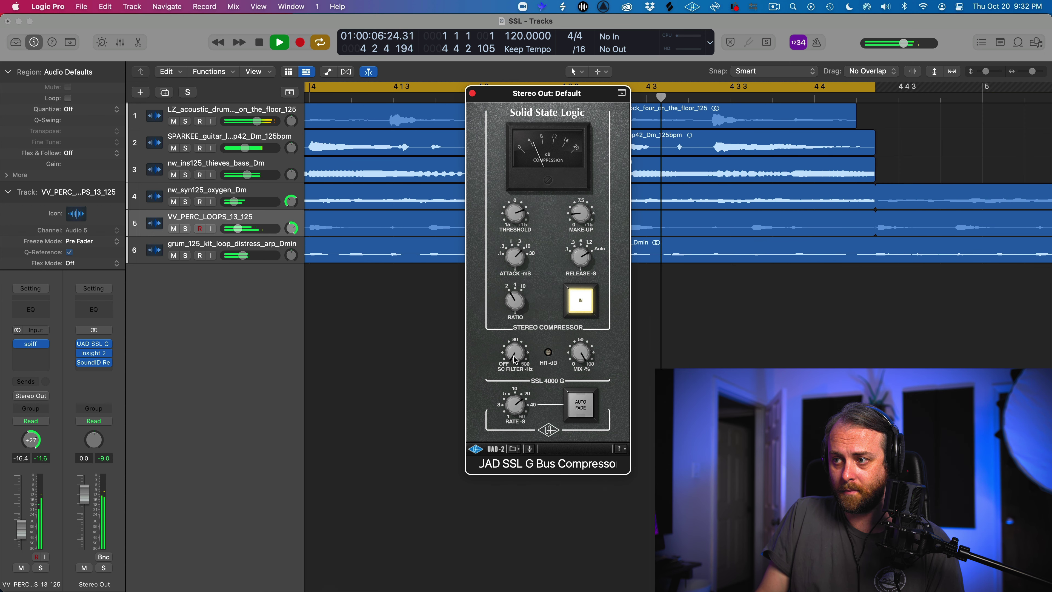
key("space")
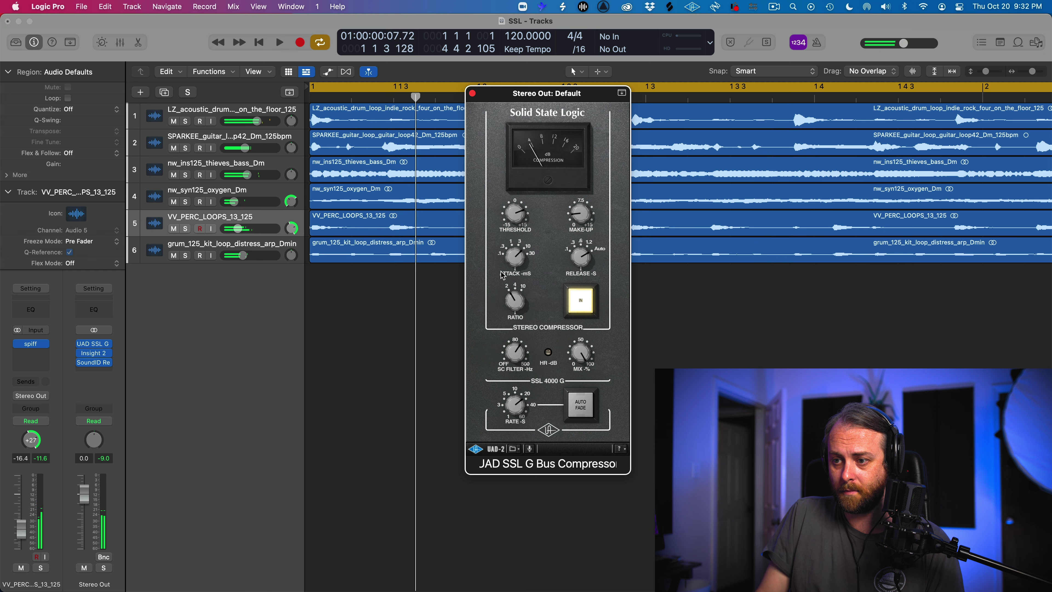
key("space")
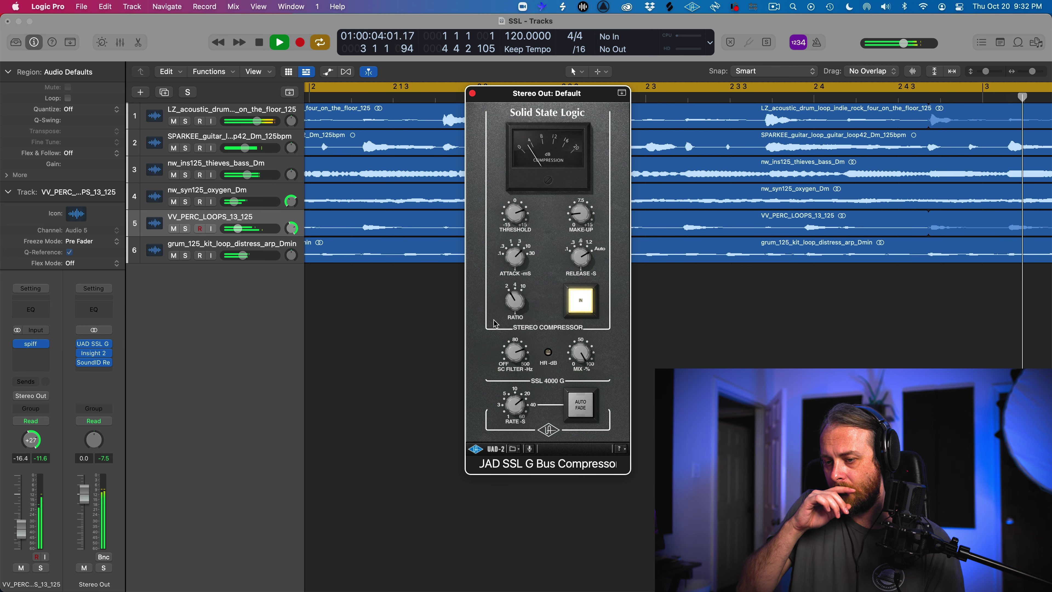
Stop the mix, replay it from bar 1, stop again, and restart from the beginning.
key("space")
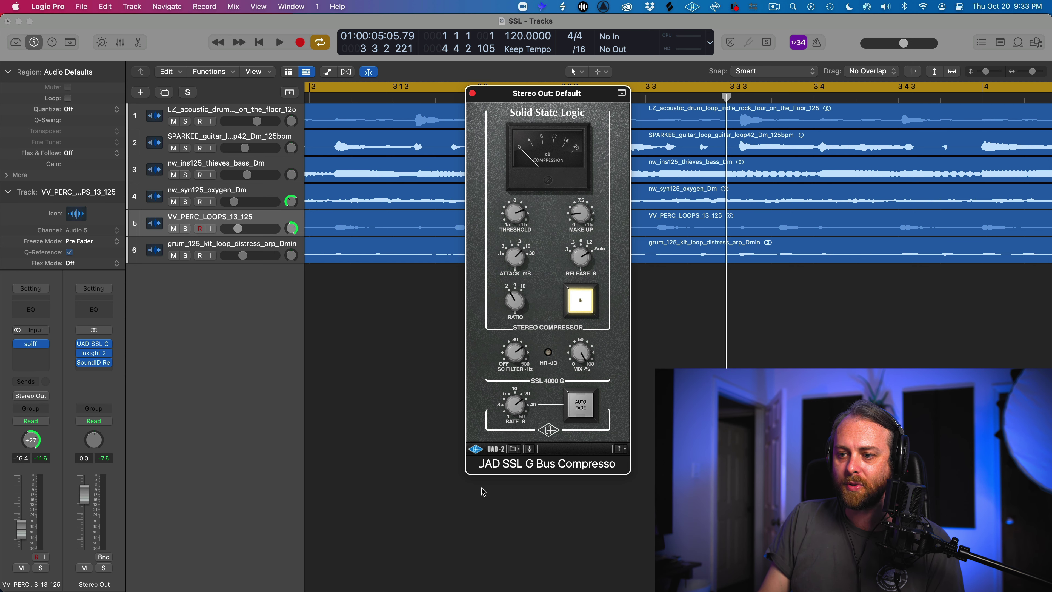
key("space")
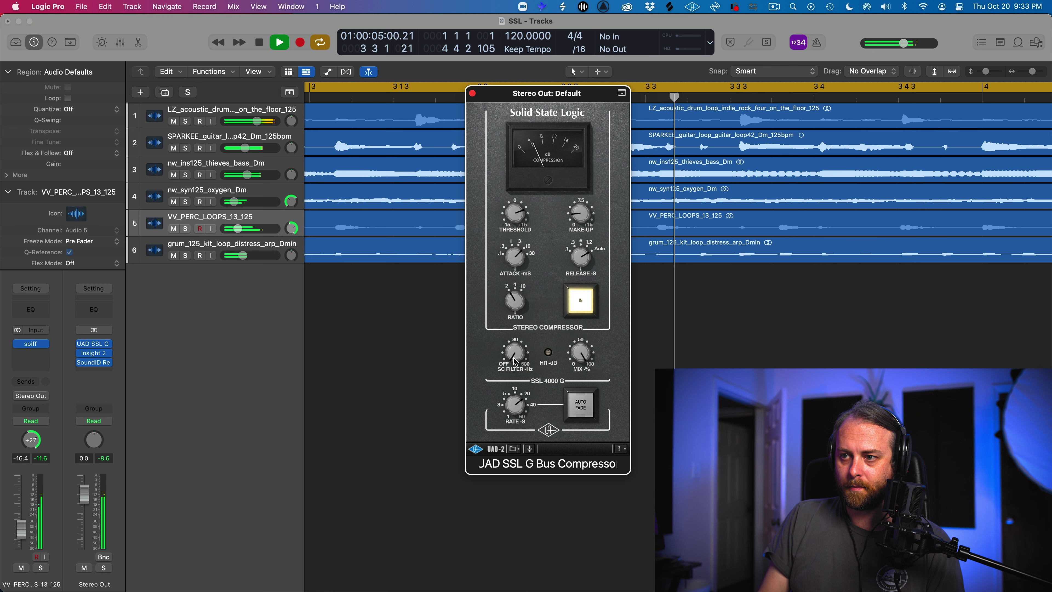
key("space")
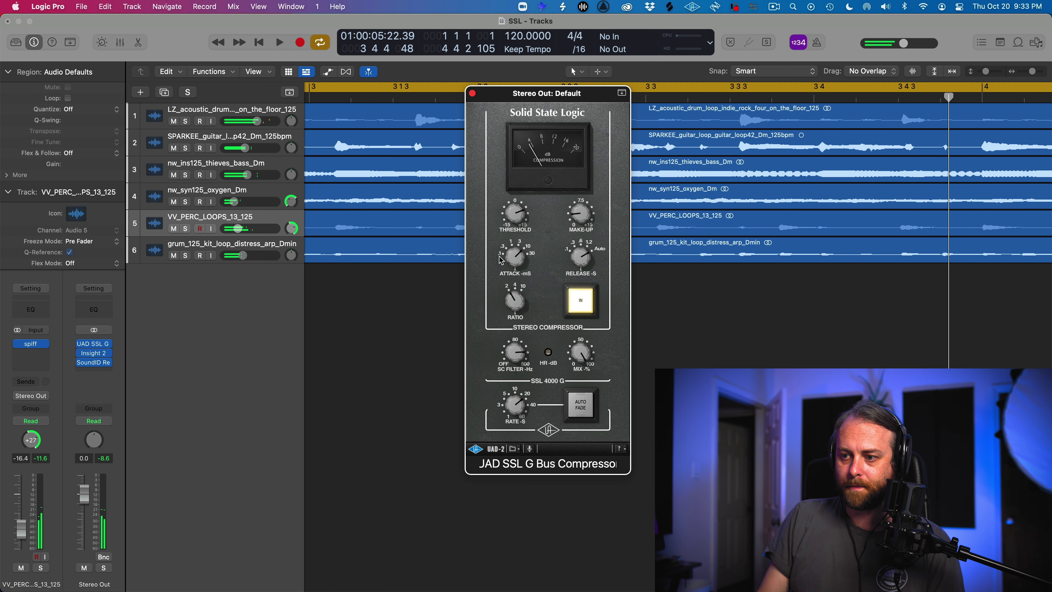
key("space")
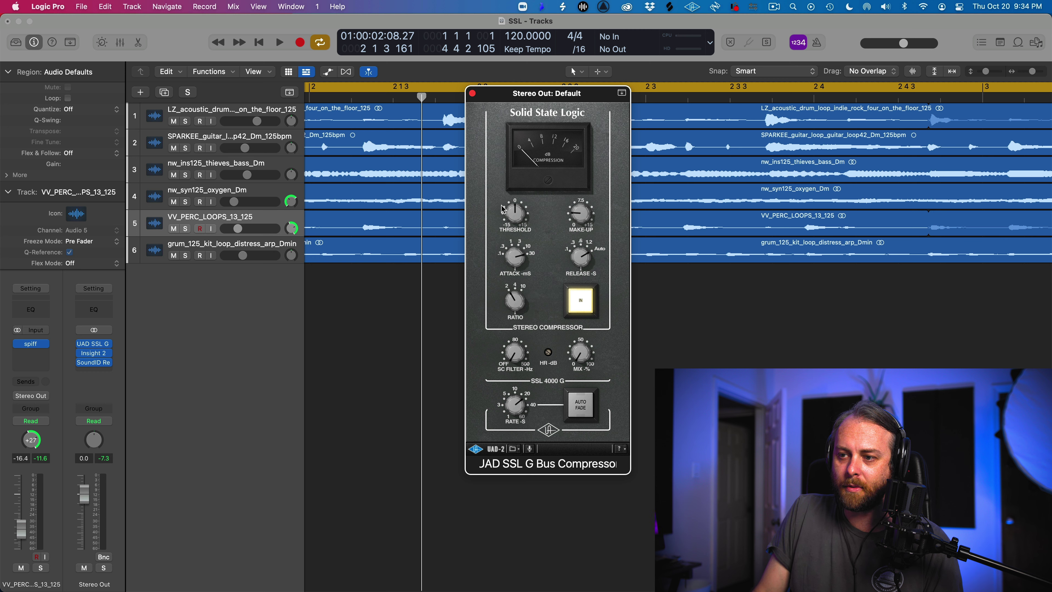
Nudge the SSL compressor's Attack knob slightly, then replay the mix to hear the change.
left_click_drag(503, 263, 503, 274)
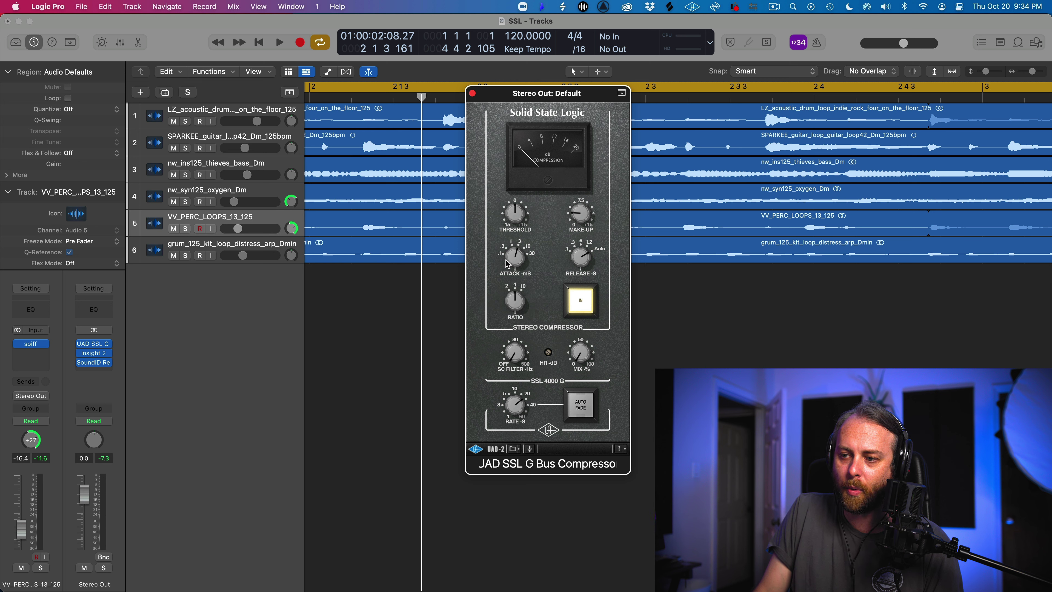
key("space")
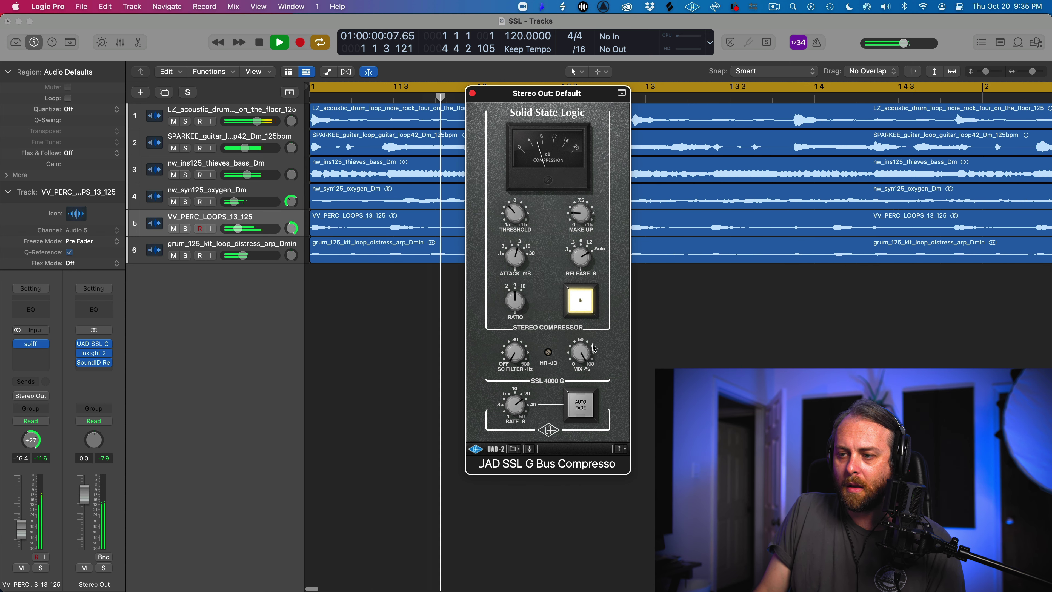
key("space")
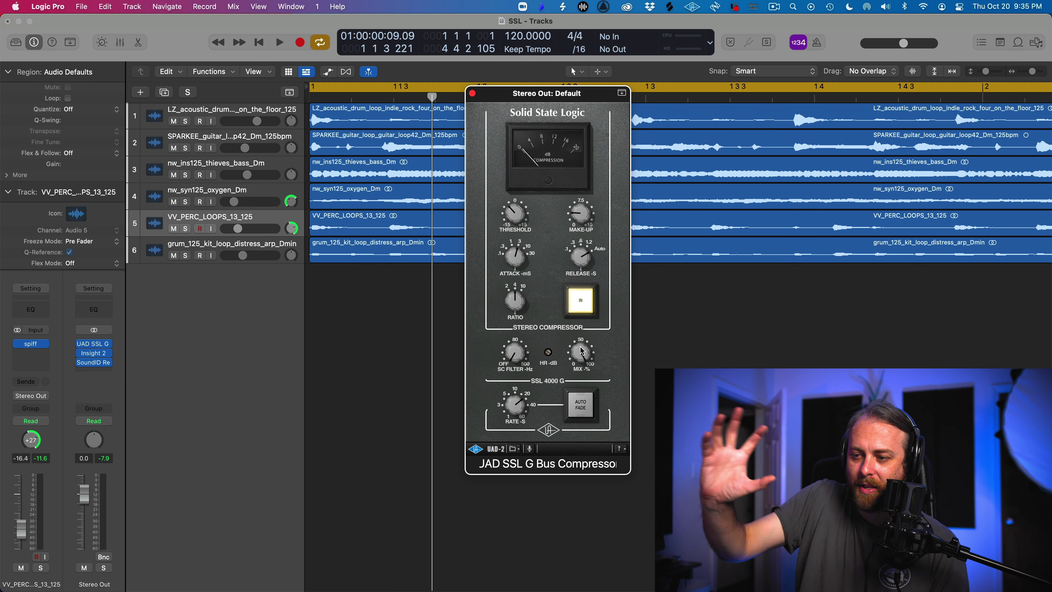
key("space")
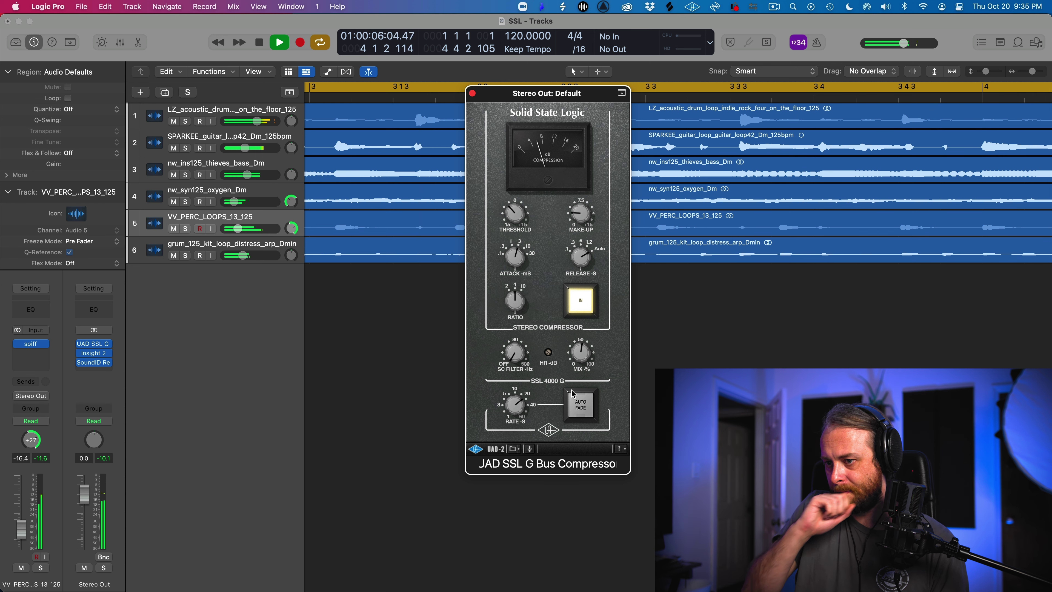
Toggle the compressor's IN button off and on three times, leaving it engaged and playback stopped.
left_click(584, 310)
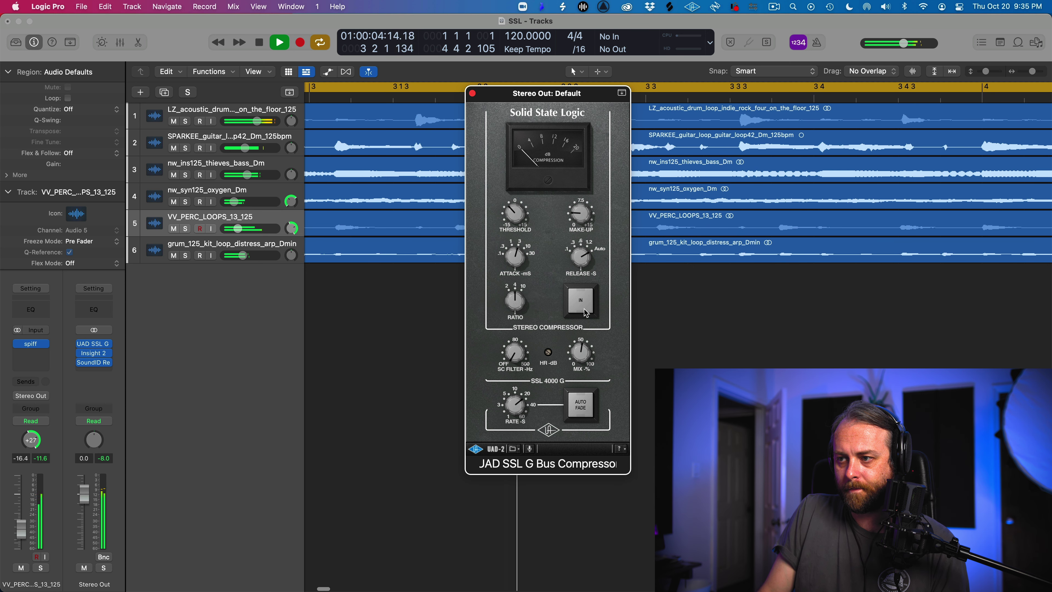
left_click(585, 311)
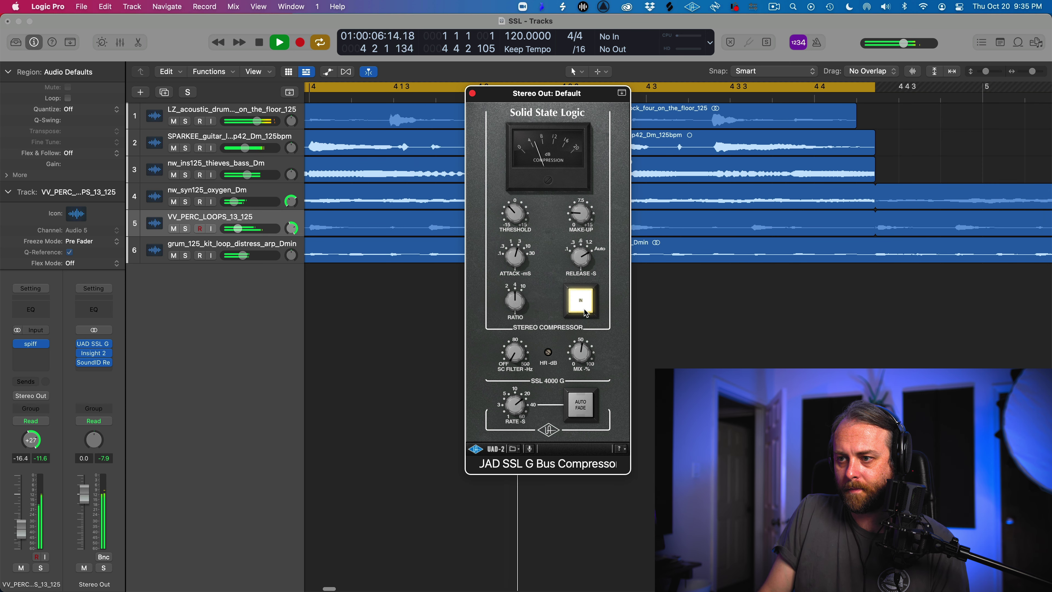
key("space")
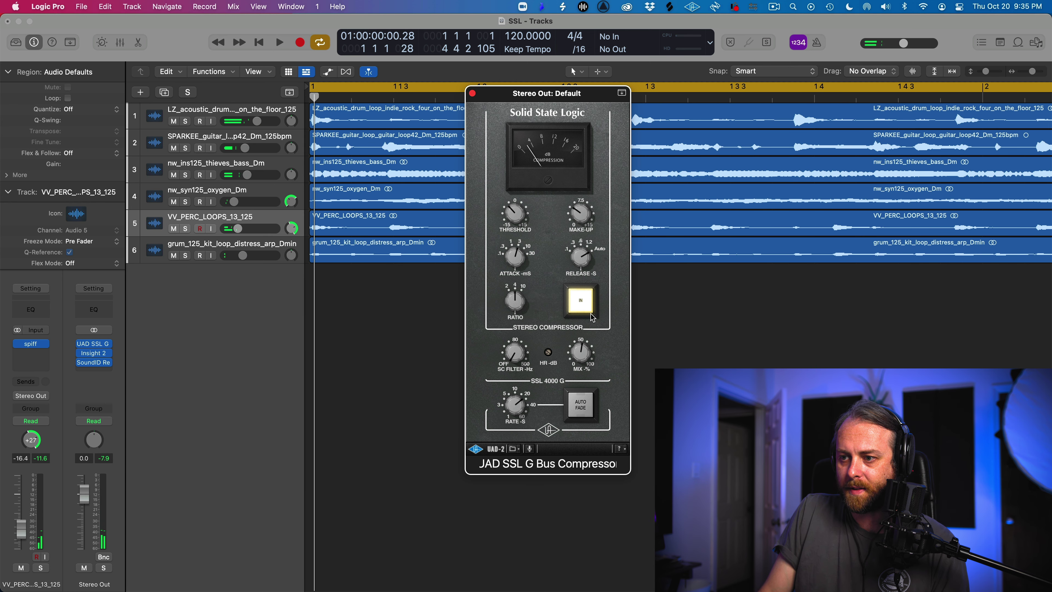
key("space")
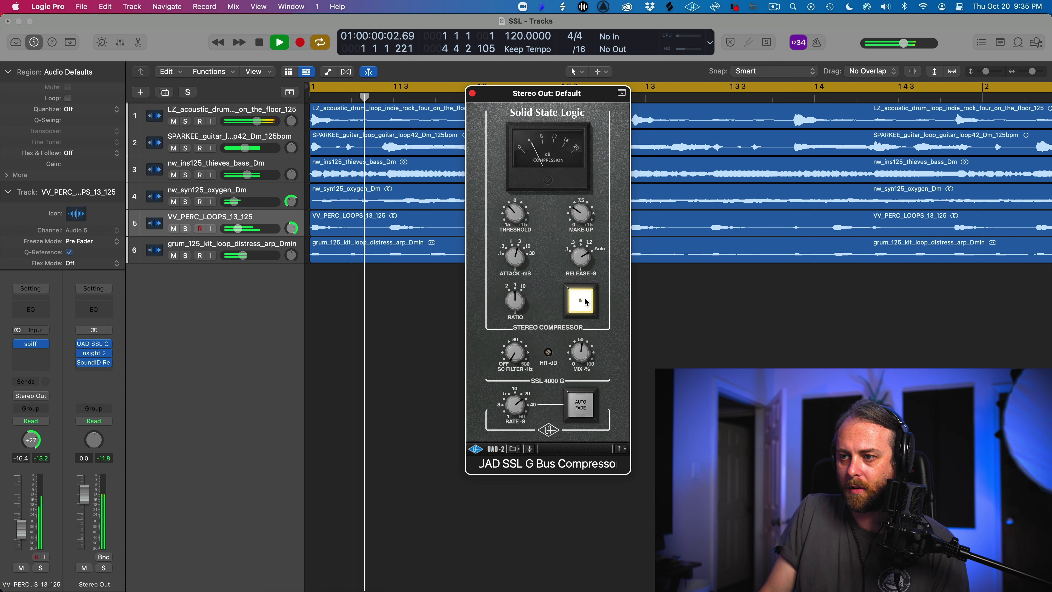
left_click(586, 302)
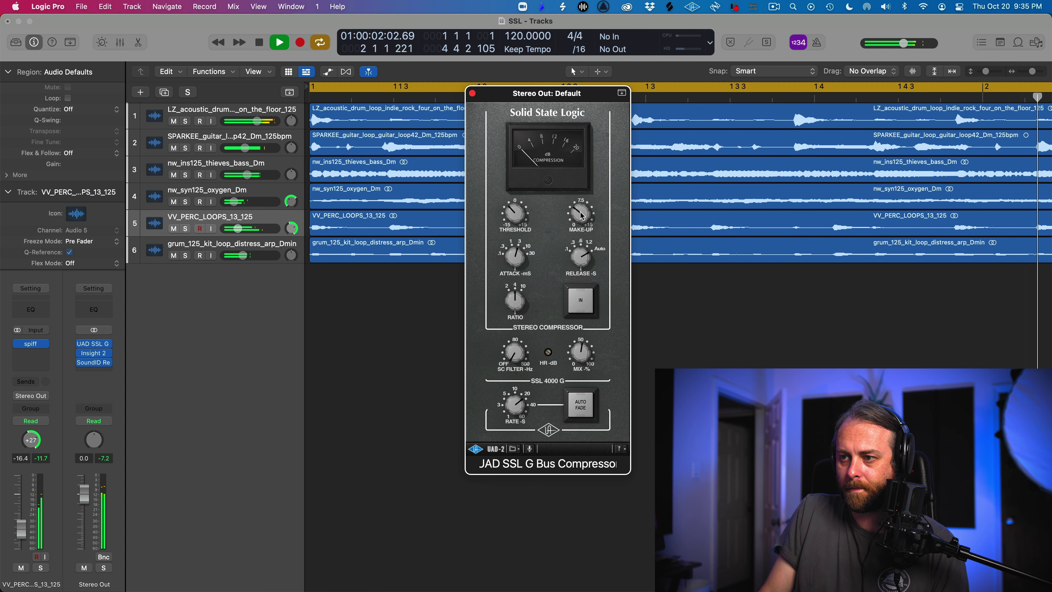
left_click(583, 303)
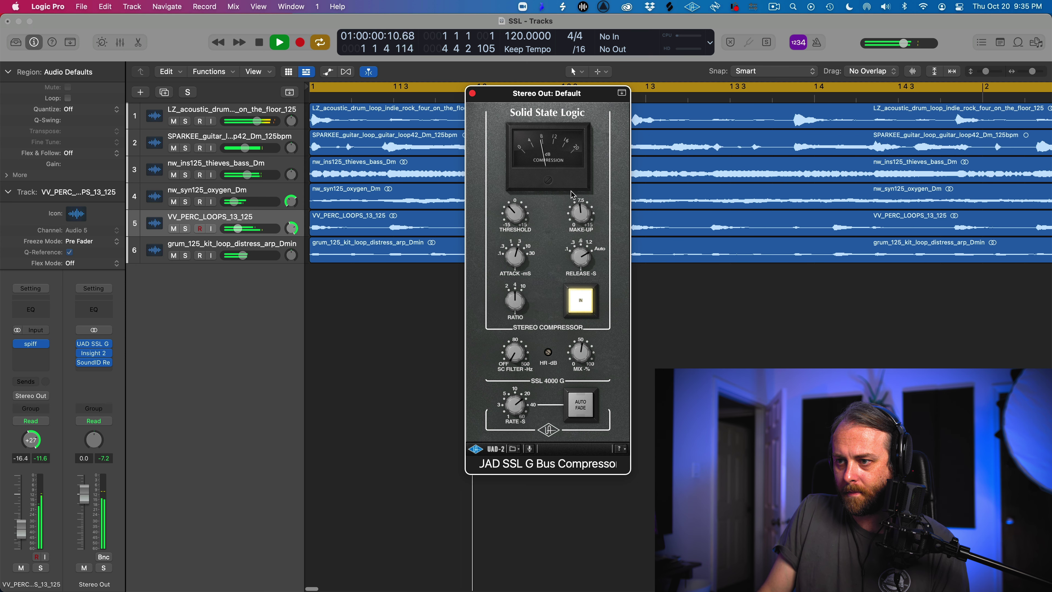
left_click(580, 301)
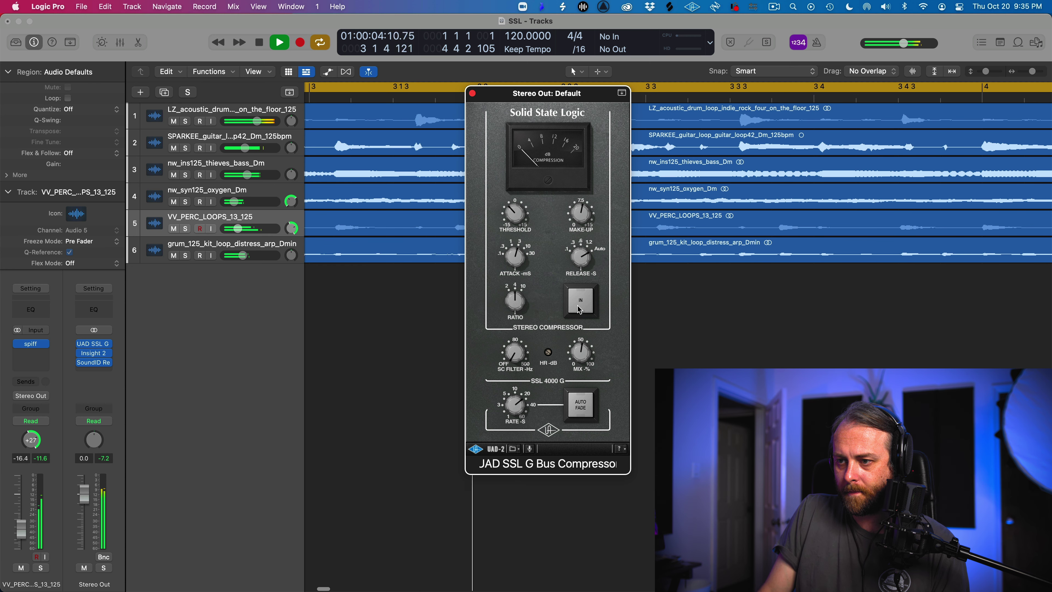
left_click(580, 301)
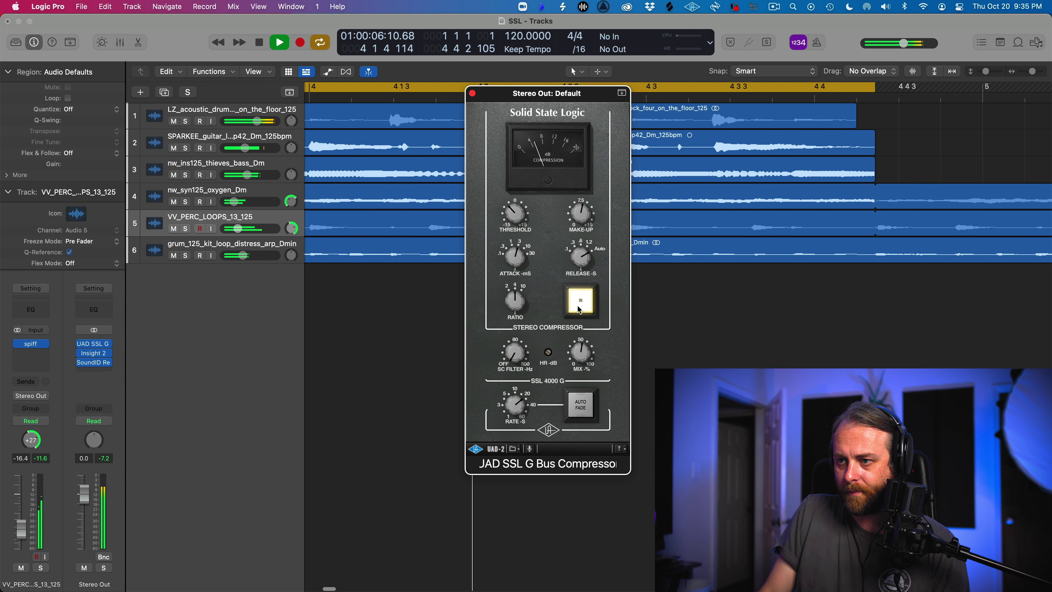
key("space")
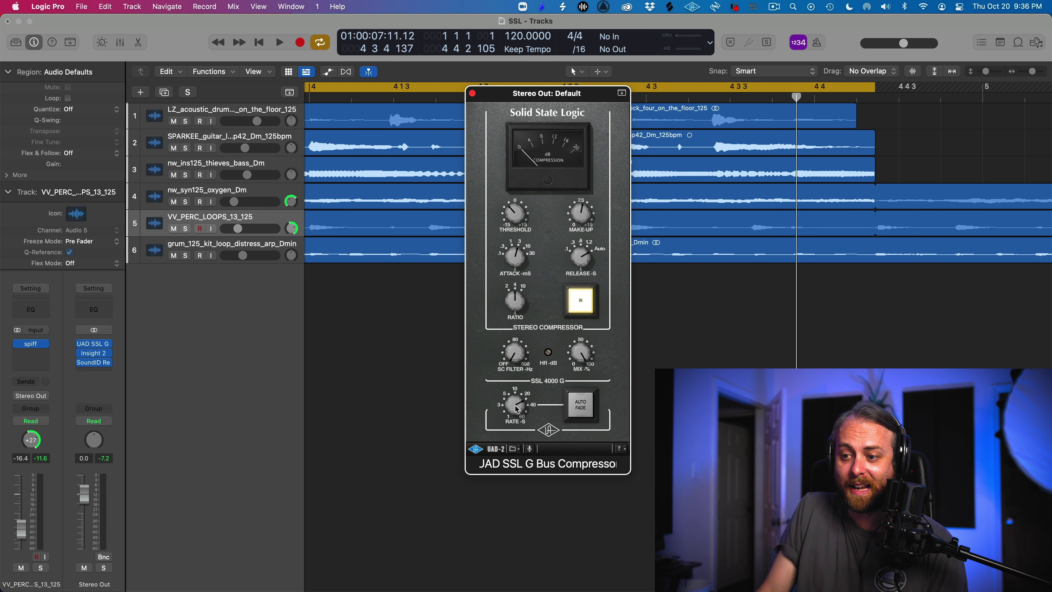
Play the mix, switch AUTO FADE on and back off, then stop playback.
key("space")
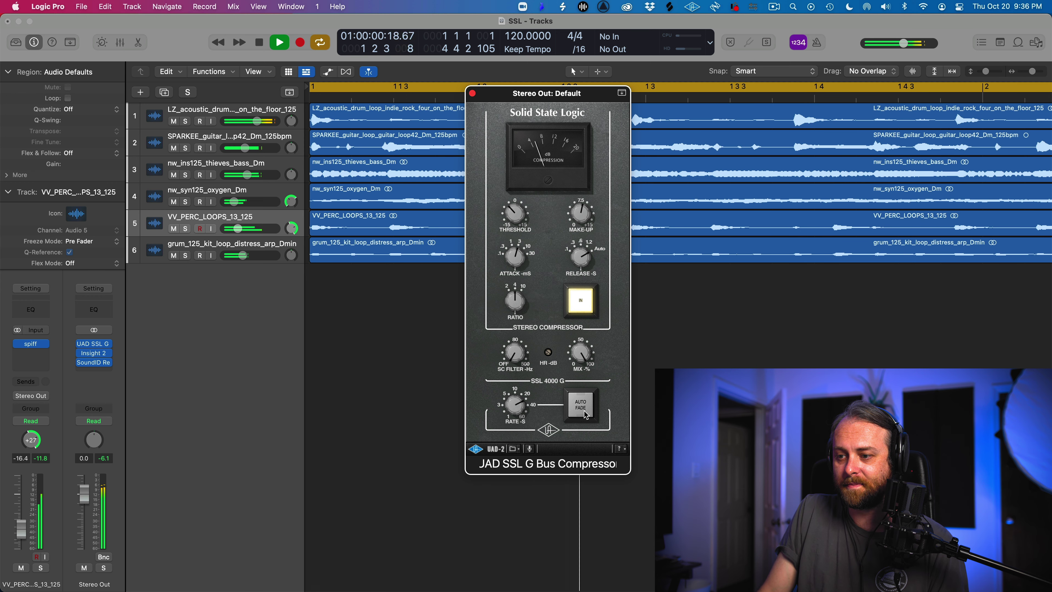
left_click(582, 409)
left_click(582, 409)
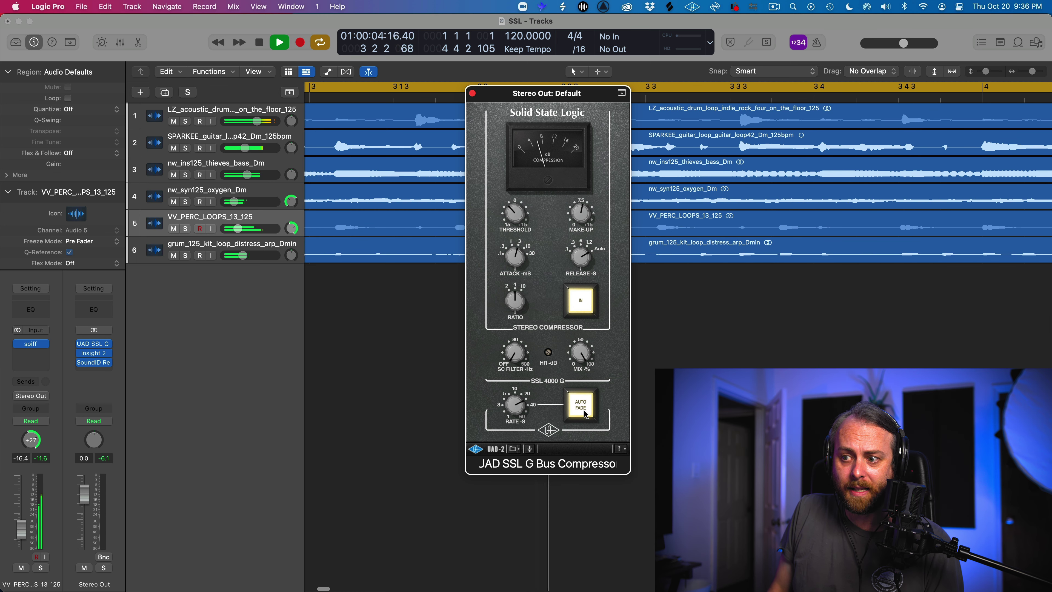
key("space")
key("space")
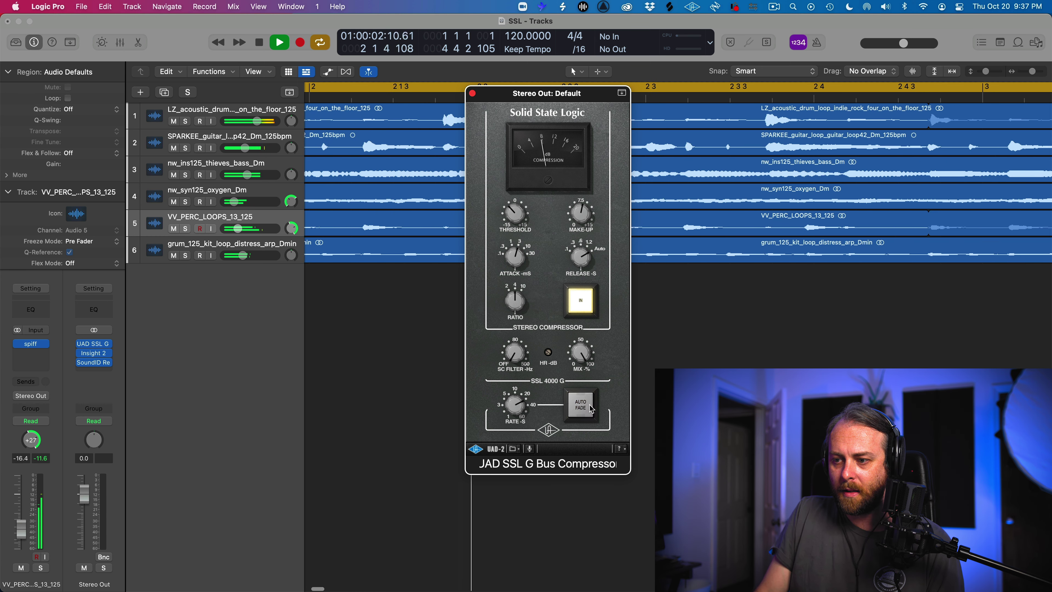
key("space")
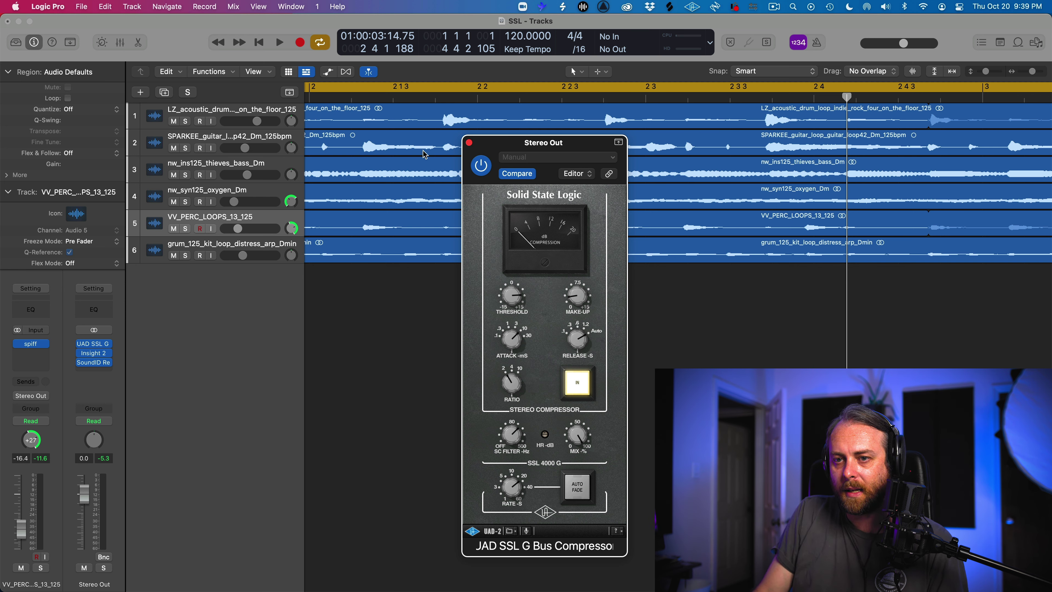
Solo and select track 1, the acoustic drum loop, and switch the compressor's IN off.
left_click(186, 122)
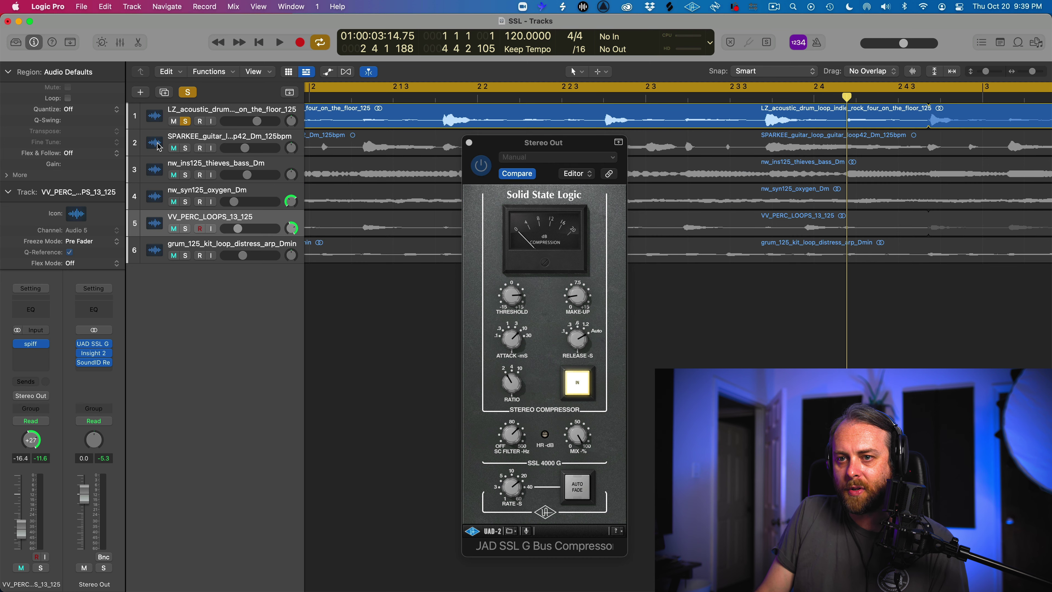
left_click(211, 113)
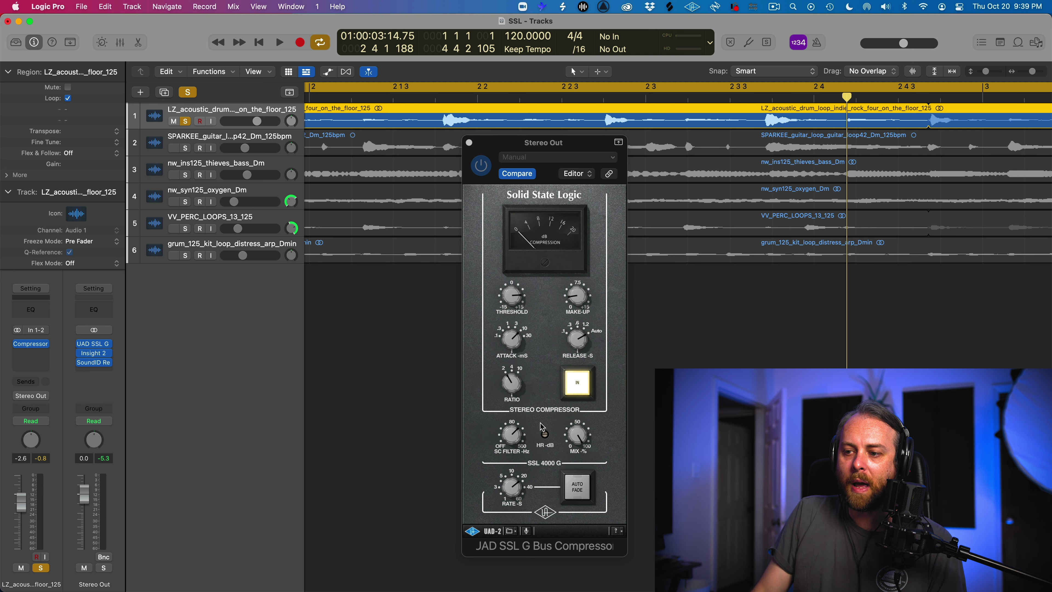
left_click(580, 385)
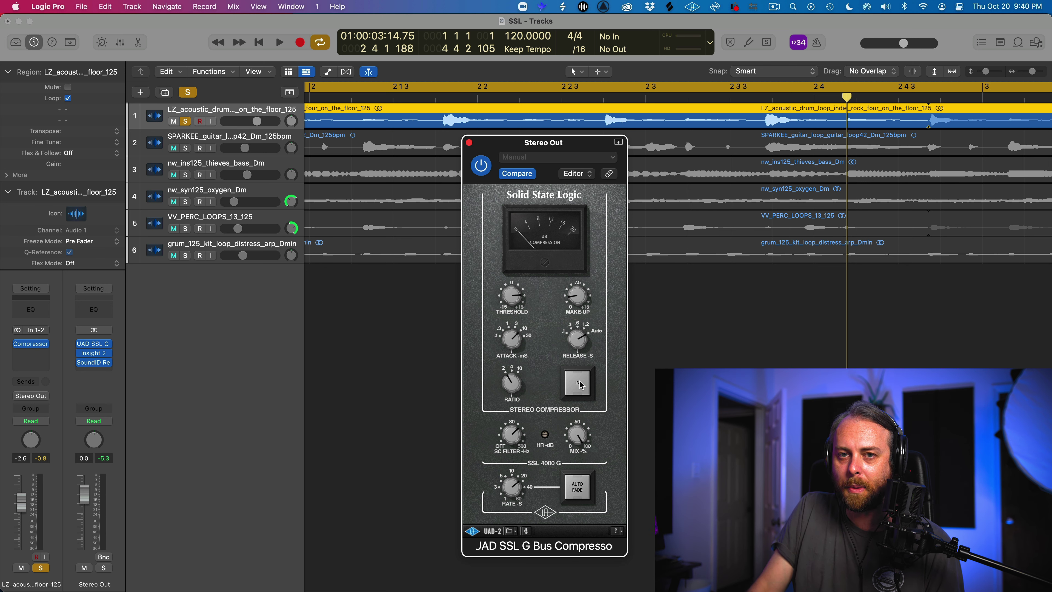
Play the soloed drums, toggle the compressor's IN on and off repeatedly, finishing engaged, then stop.
key("space")
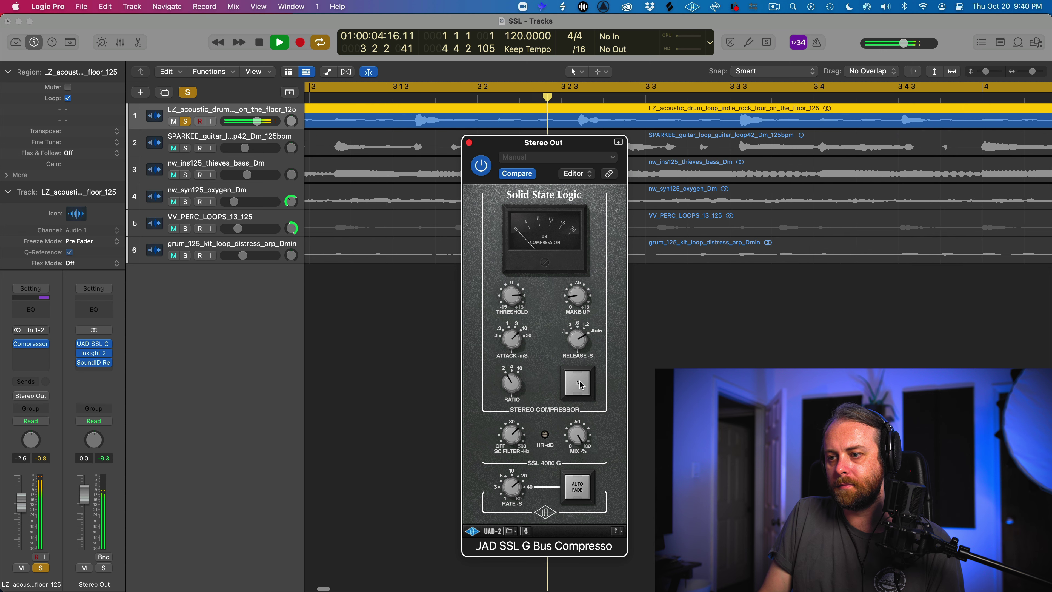
left_click(579, 383)
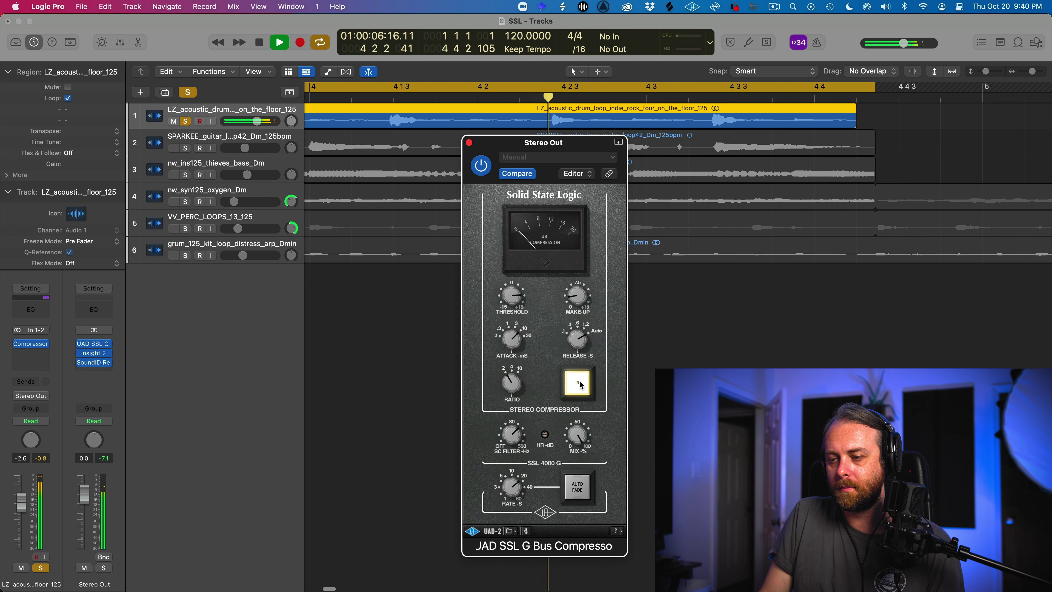
left_click(580, 384)
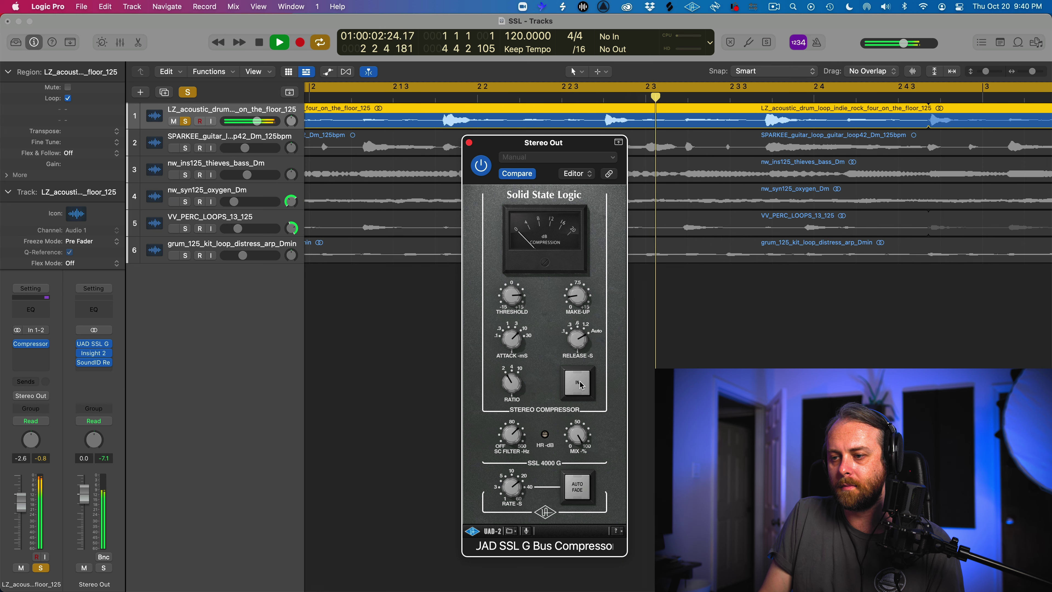
left_click(580, 384)
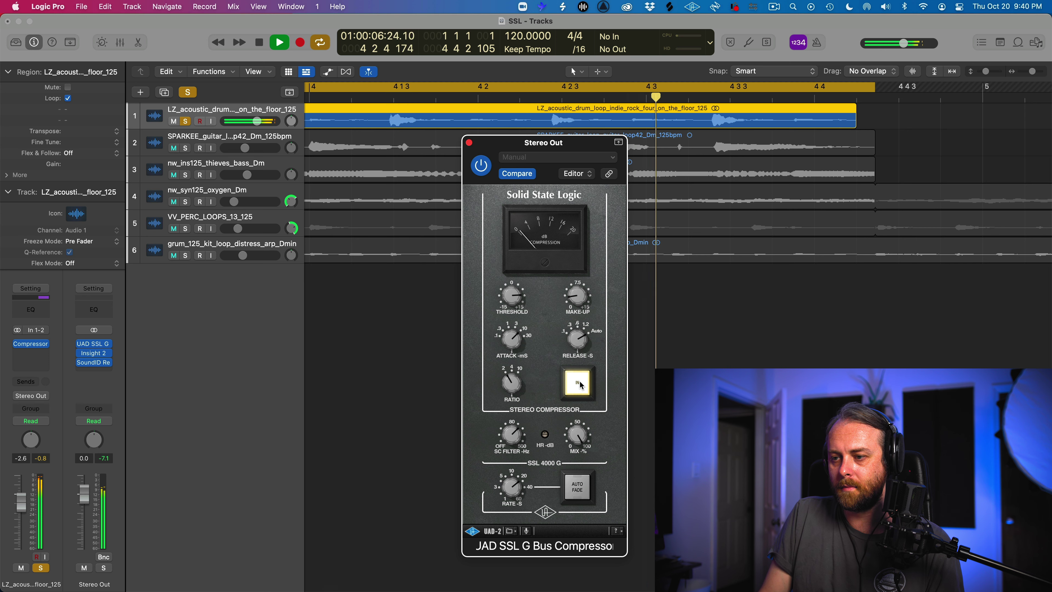
left_click(580, 384)
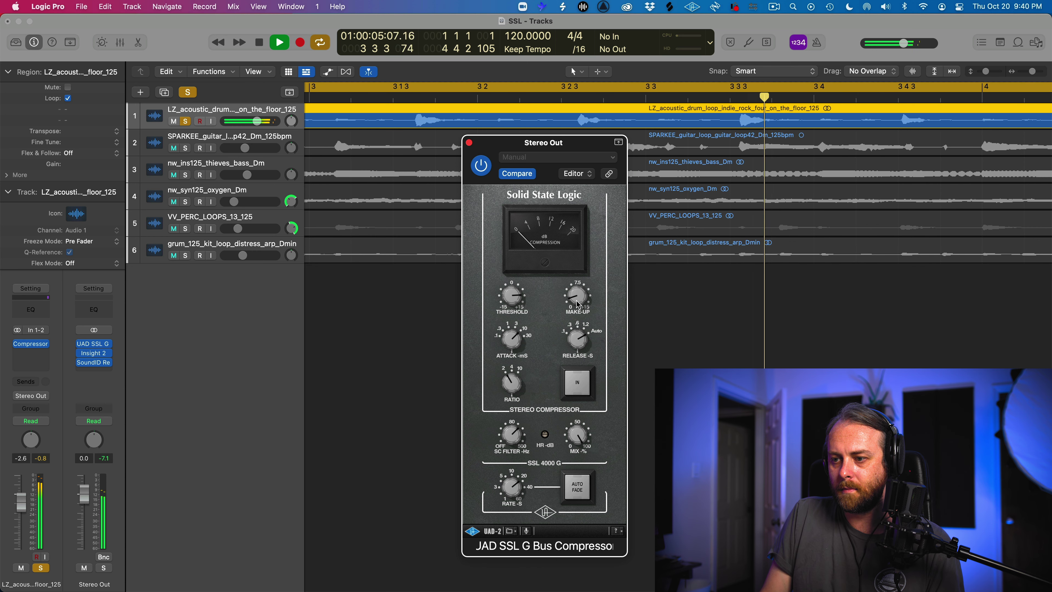
left_click(580, 384)
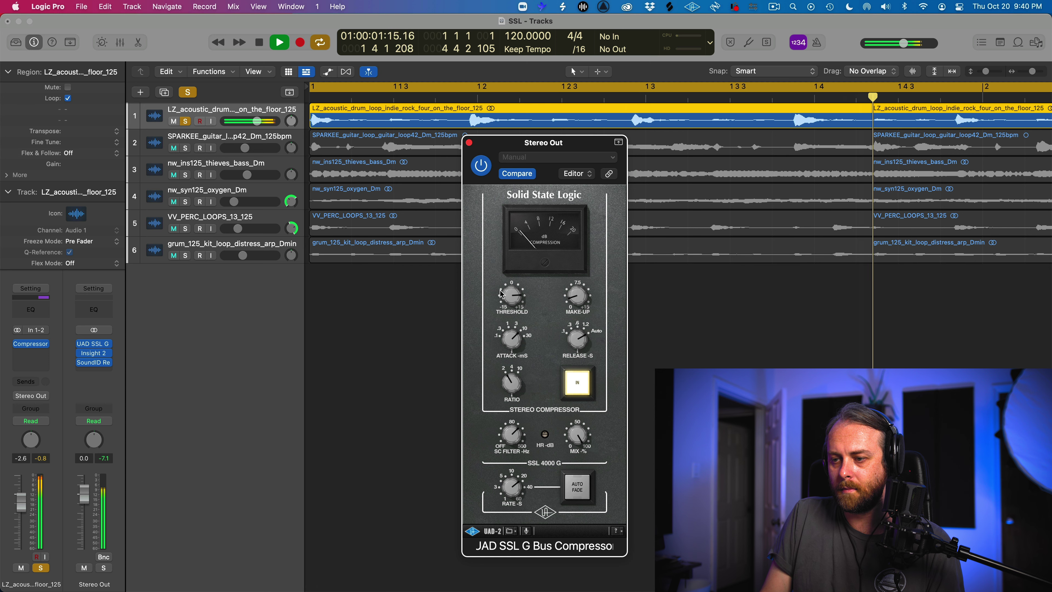
left_click(570, 394)
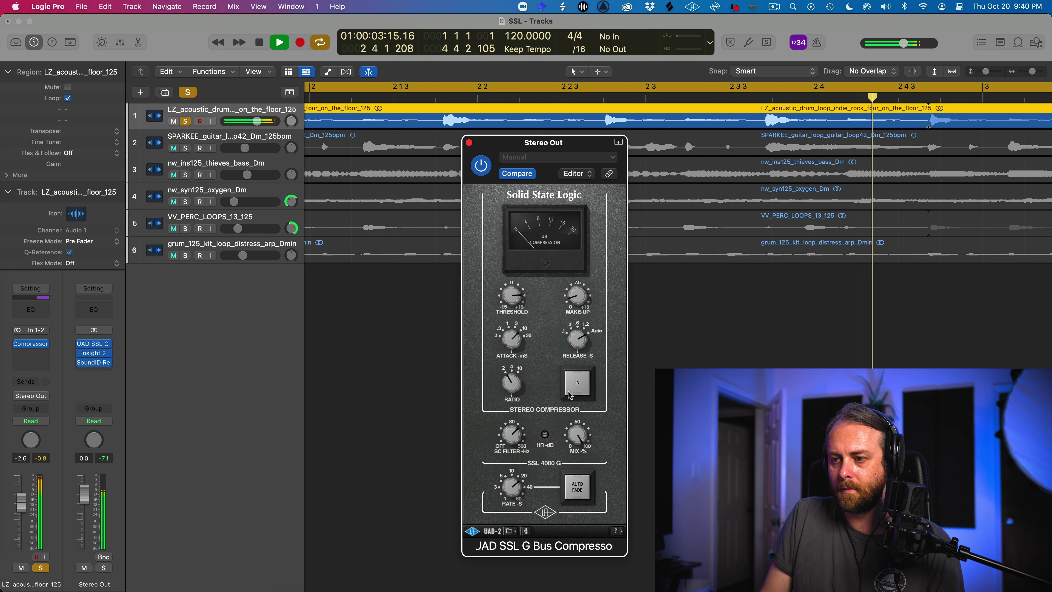
left_click(570, 394)
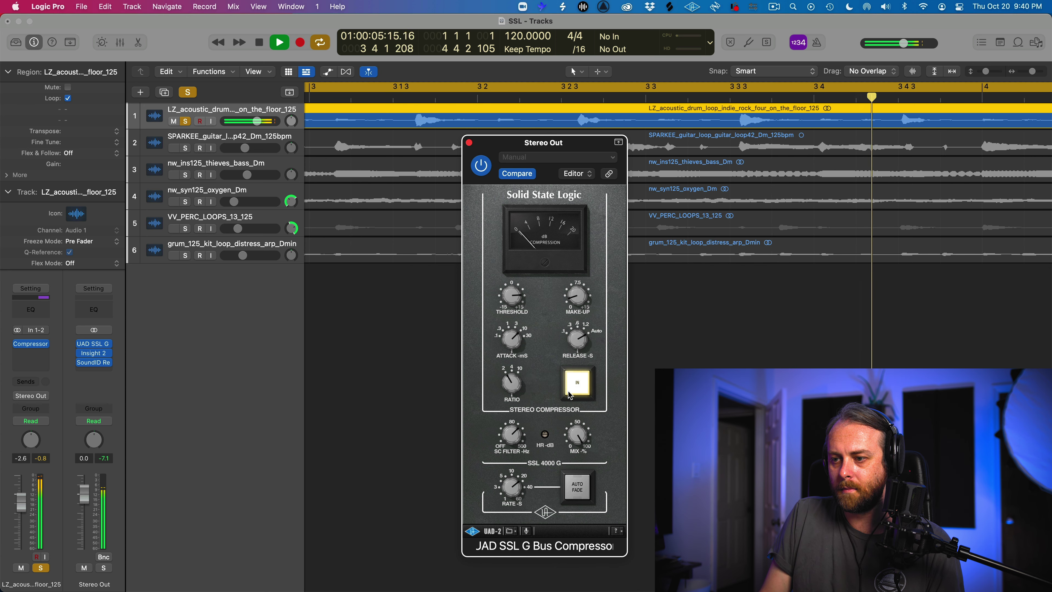
key("space")
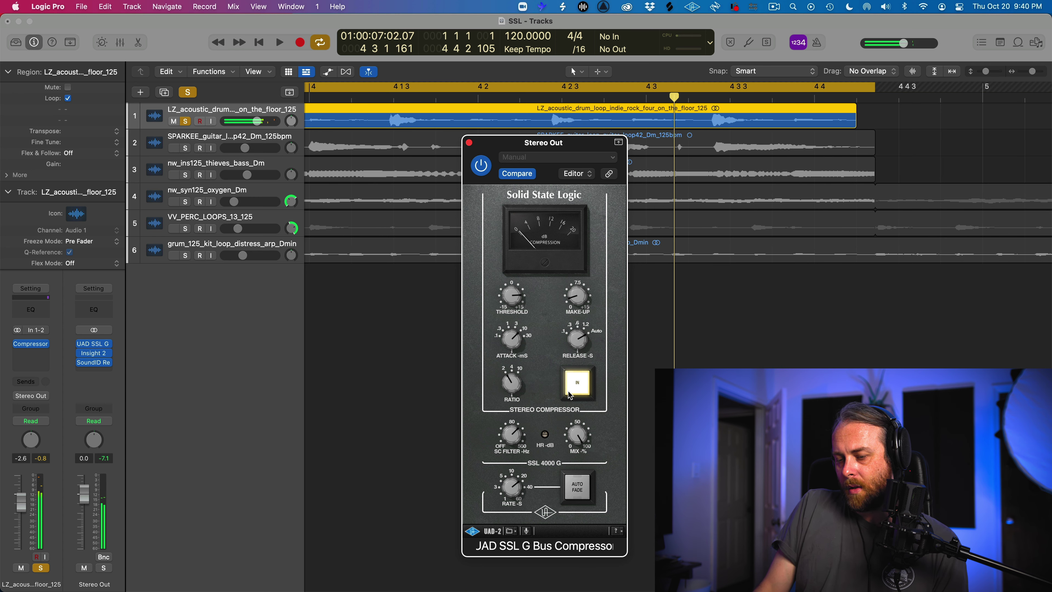